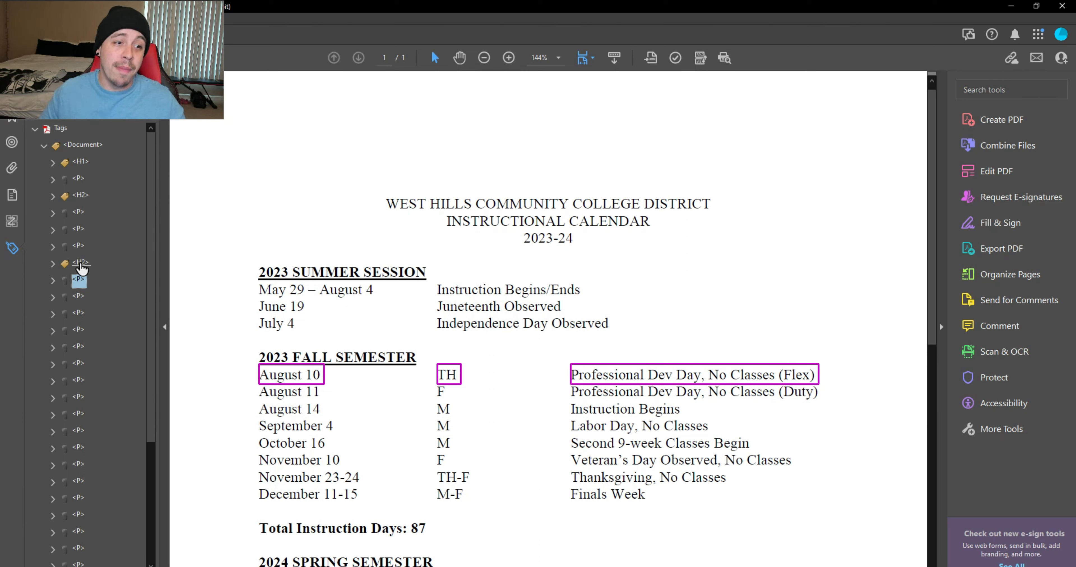
Walk through the tags of the 2023 Fall Semester date rows and check which content each one covers
key("Down")
key("Up")
key("Right")
key("Down")
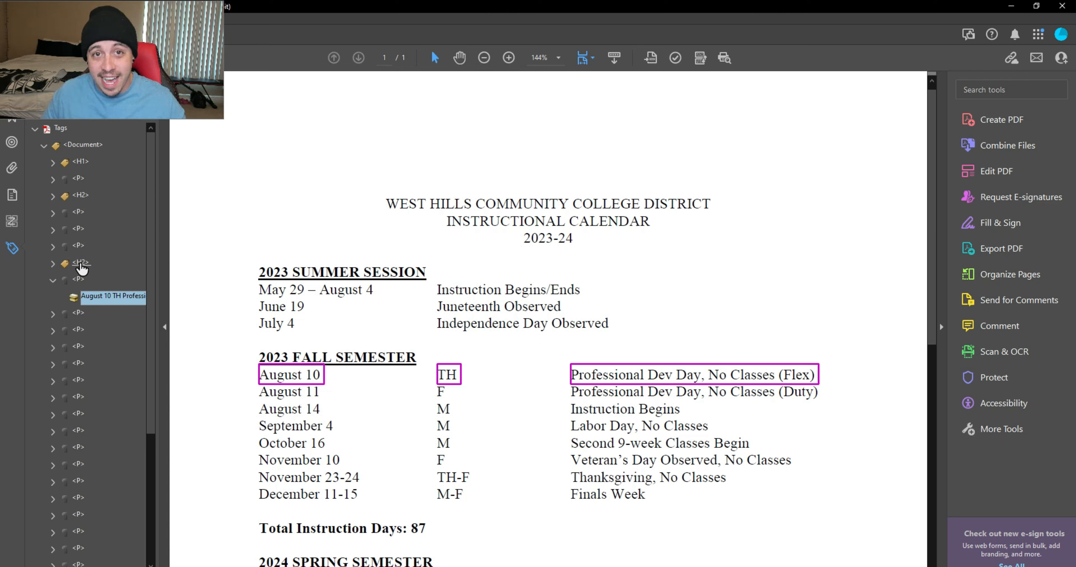
key("Left")
key("Left")
key("Down")
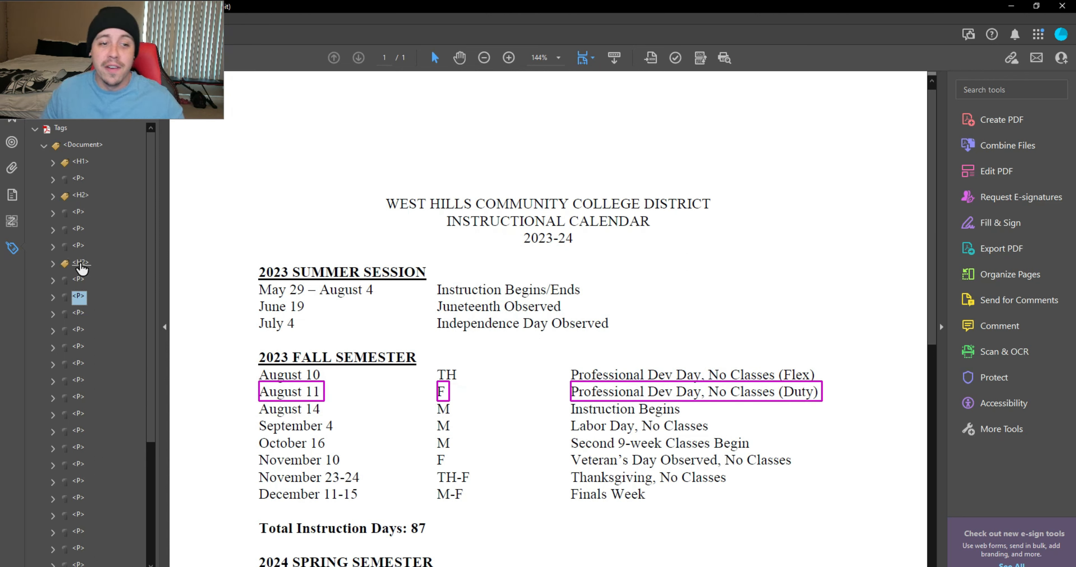
key("Down")
key("Down")
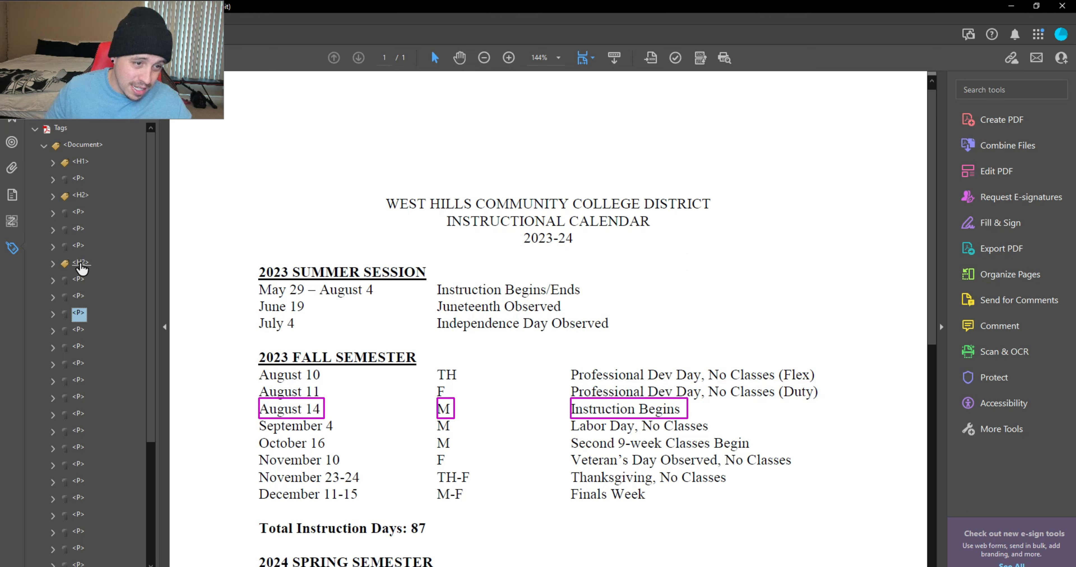
key("Down")
key("Down")
key("Down")
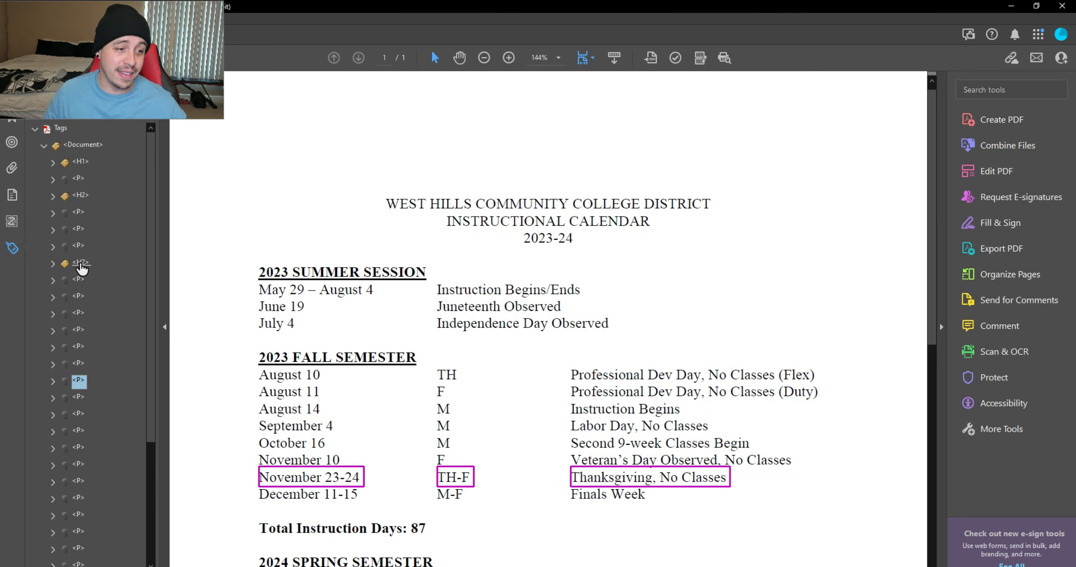
key("Down")
Change the empty content after the December 11-15 row to an artifact and remove its leftover paragraph tag
key("Down")
key("Right")
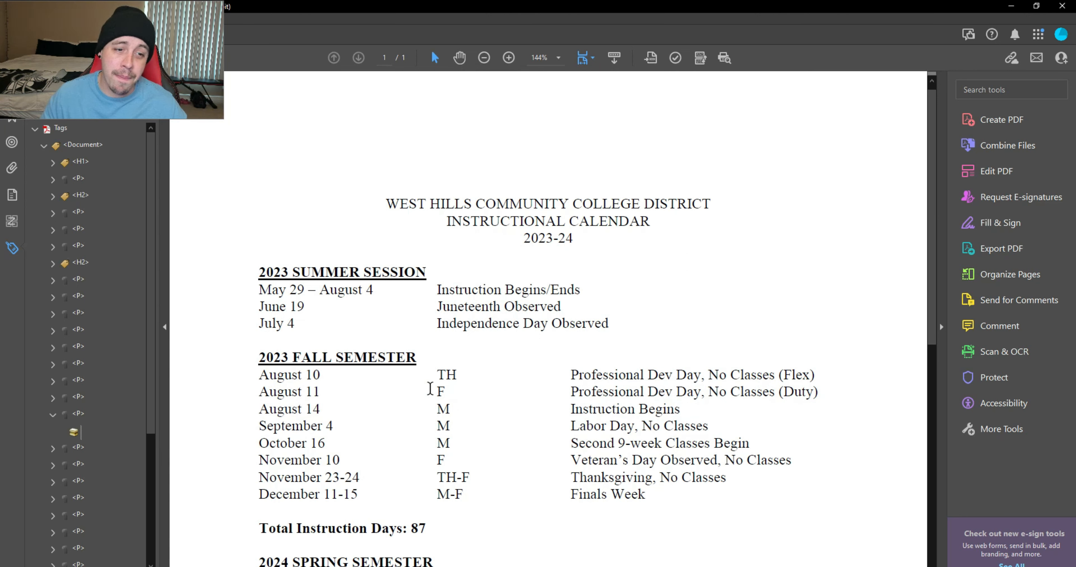
scroll(430, 389, "down", 4)
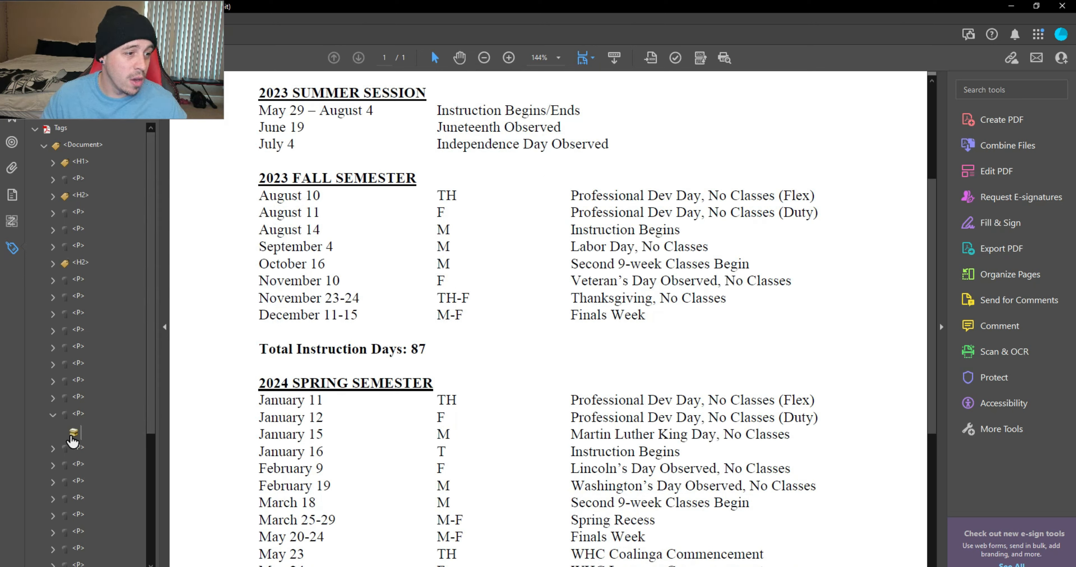
right_click(73, 438)
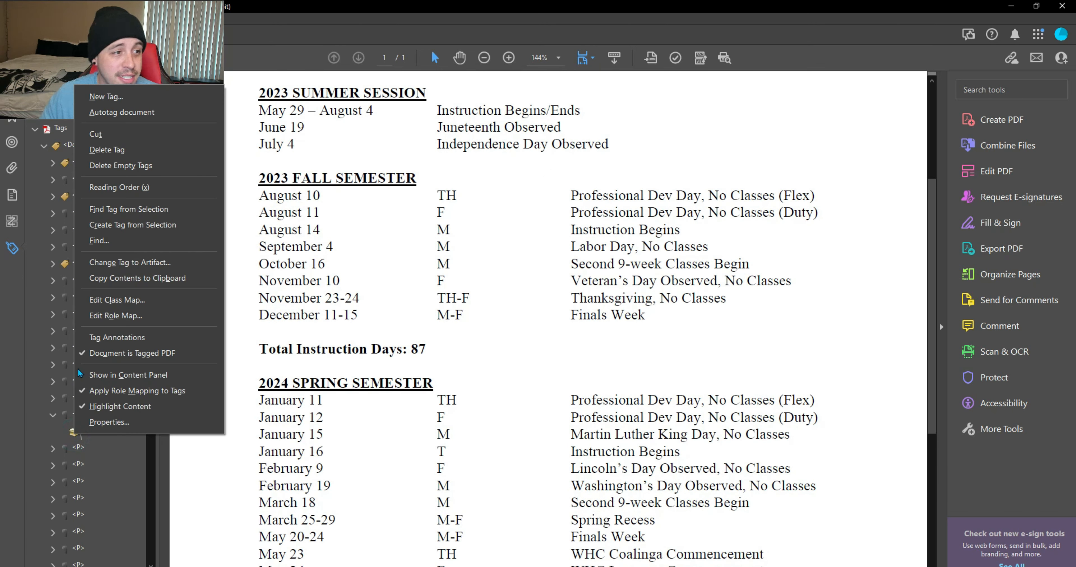
left_click(130, 264)
key("Return")
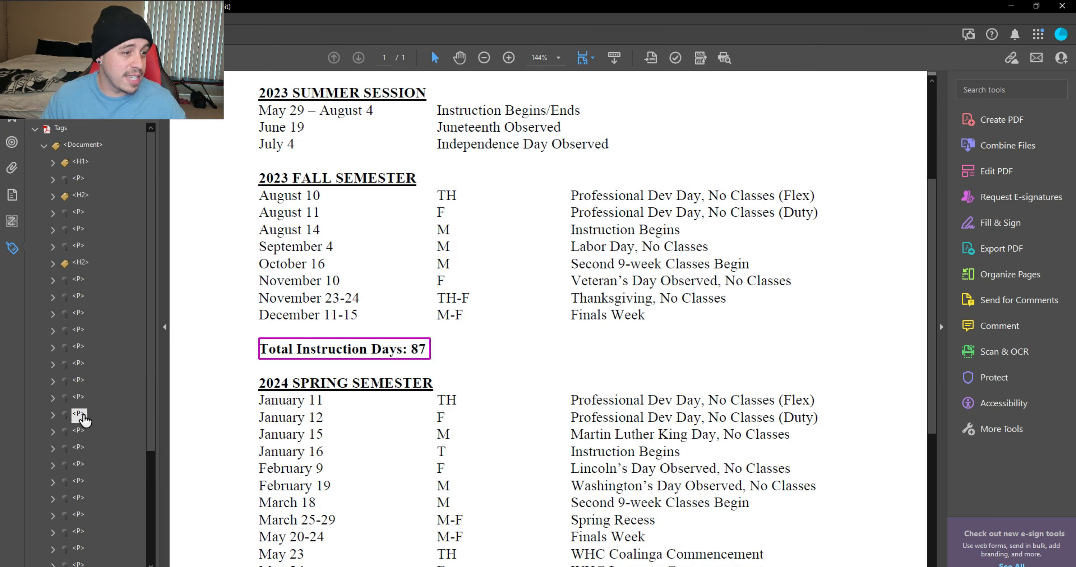
Change the tag of the "Total Instruction Days: 87" line to H3
left_click(81, 403)
left_click(80, 418)
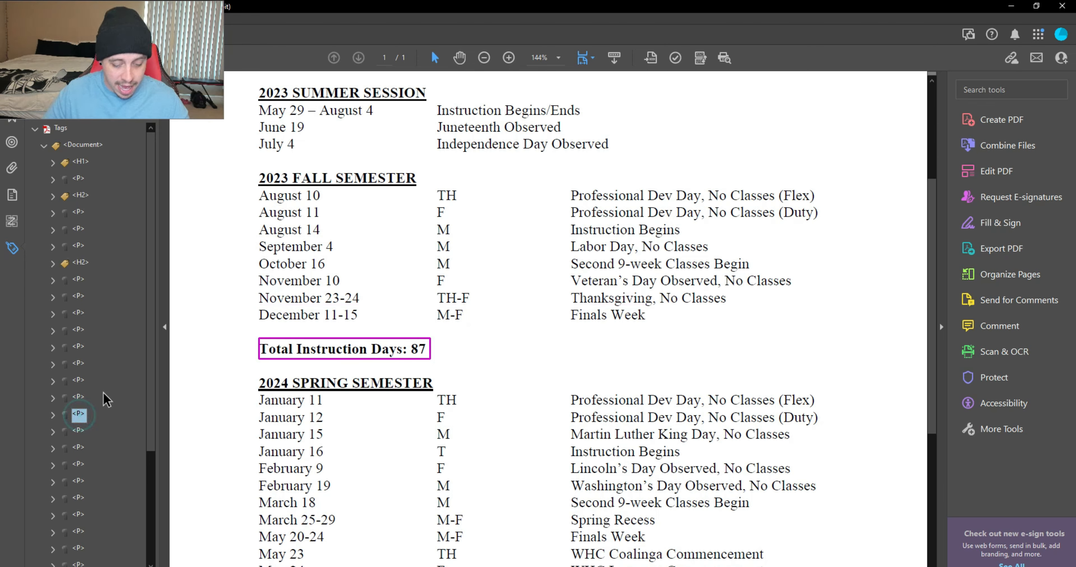
key("F2")
key("F1")
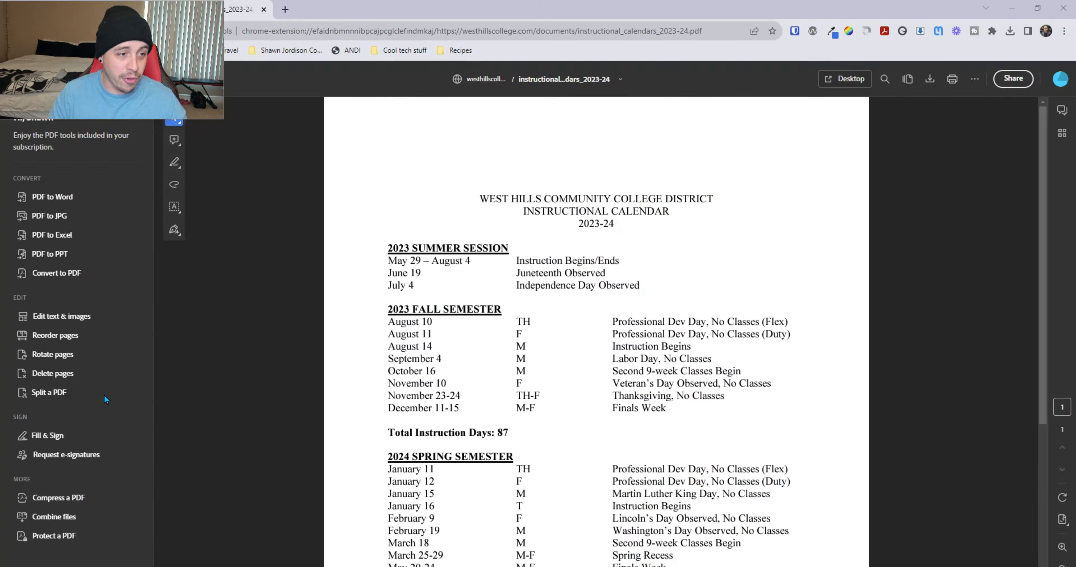
key("alt+Tab")
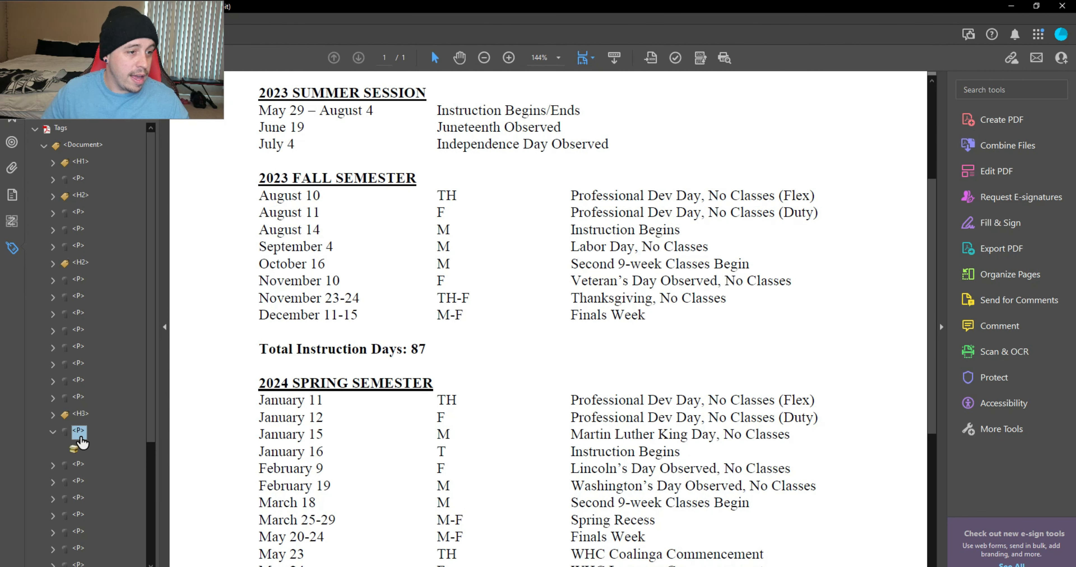
Change the empty content after the fall total to a Page artifact and retag the "2024 SPRING SEMESTER" line as H2
right_click(79, 456)
left_click(147, 280)
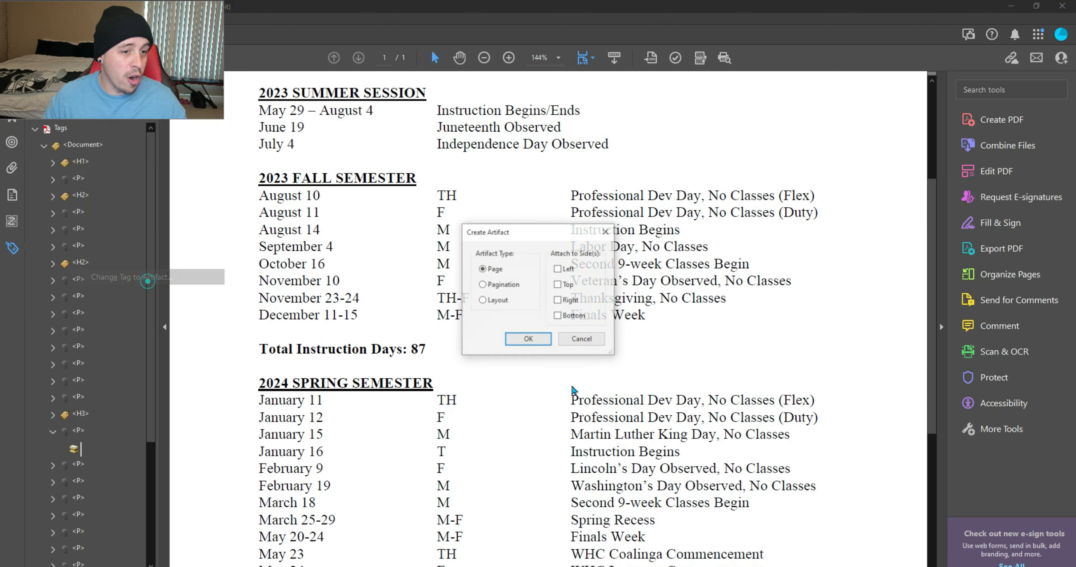
left_click(532, 335)
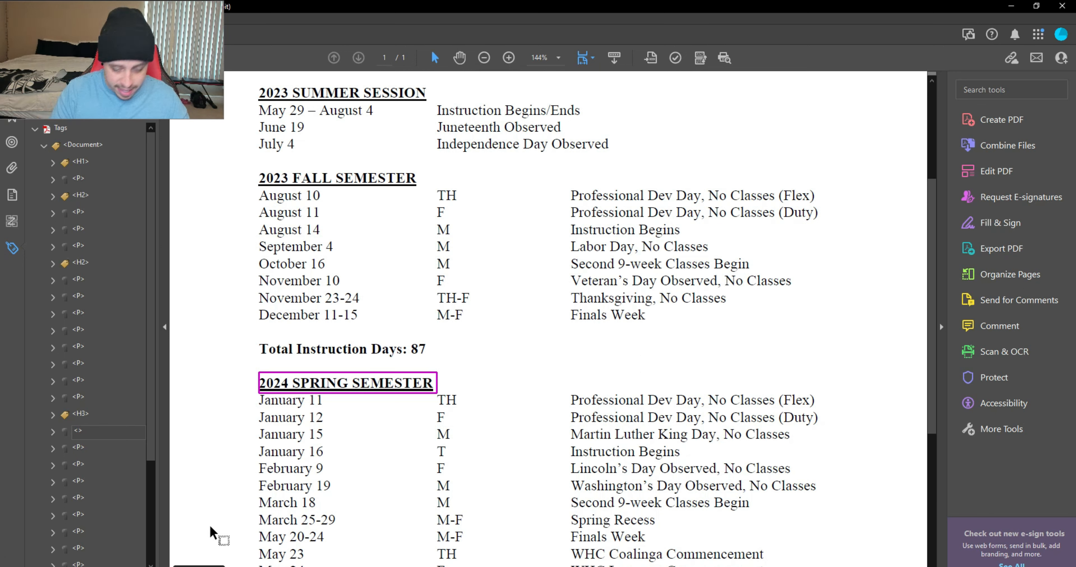
type("H2")
key("Return")
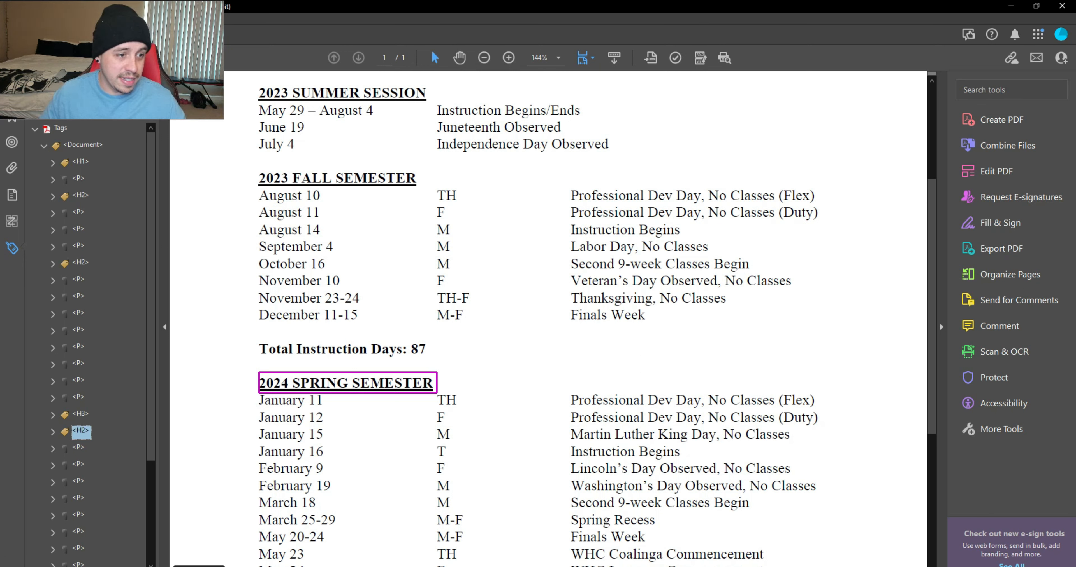
Walk through the tags of the 2024 Spring Semester date rows and check which content each one covers
key("Down")
key("Down")
key("Down")
key("Down")
key("Down")
key("Down")
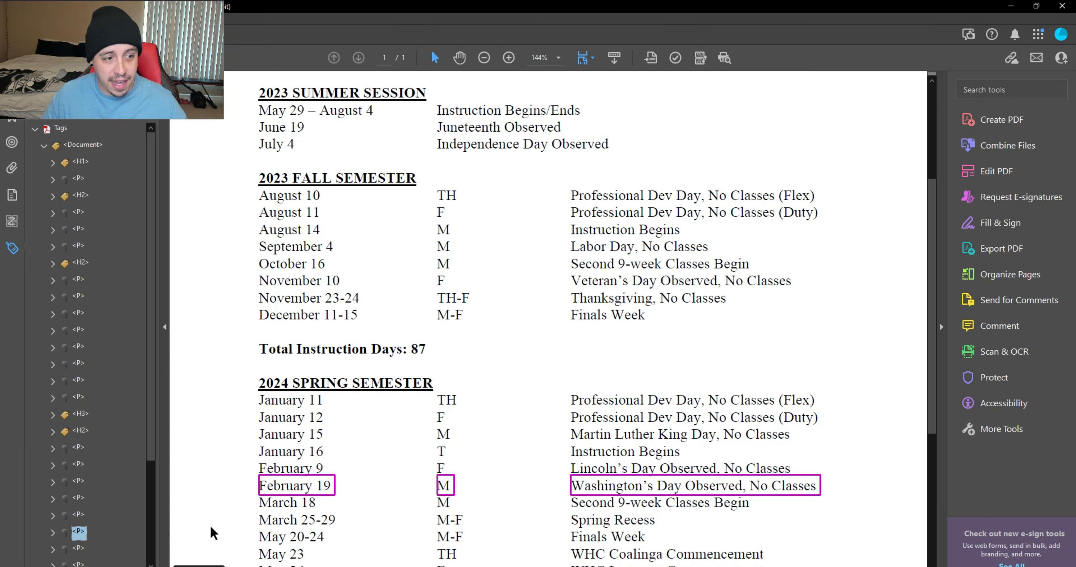
key("Down")
key("Down")
key("Down")
key("Down")
key("Down")
Expand the paragraph tags after the May 24 row and change their empty content to Page artifacts
key("Down")
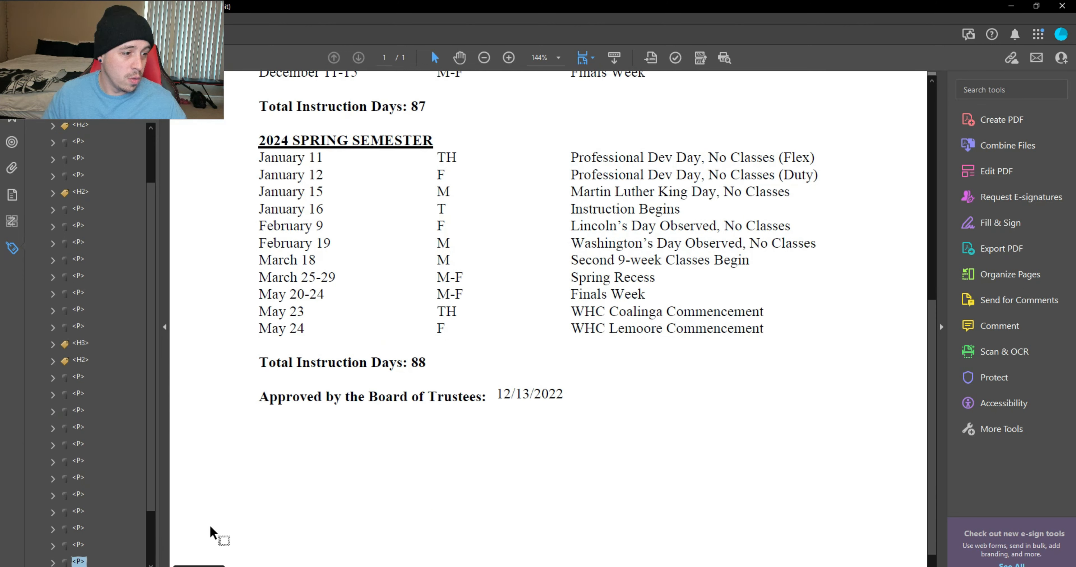
key("Down")
key("Down")
key("Down")
key("Down")
key("Down")
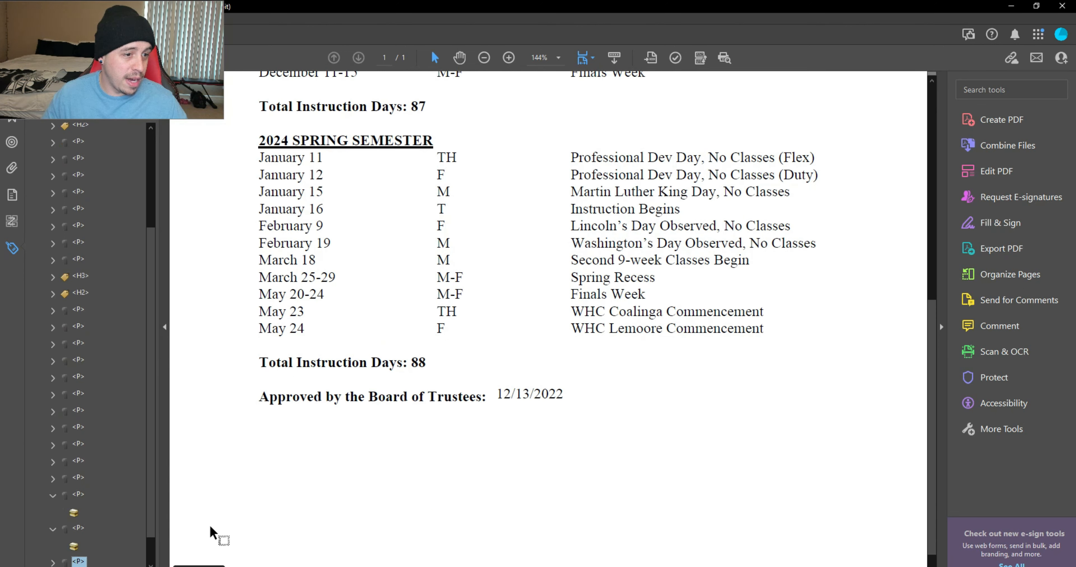
key("Down")
key("Down")
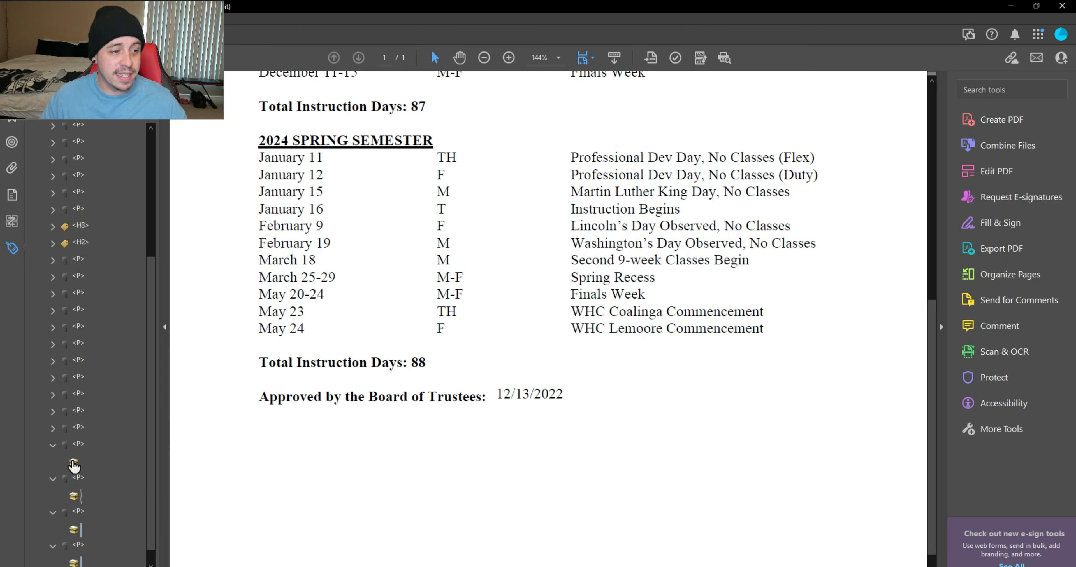
right_click(73, 465)
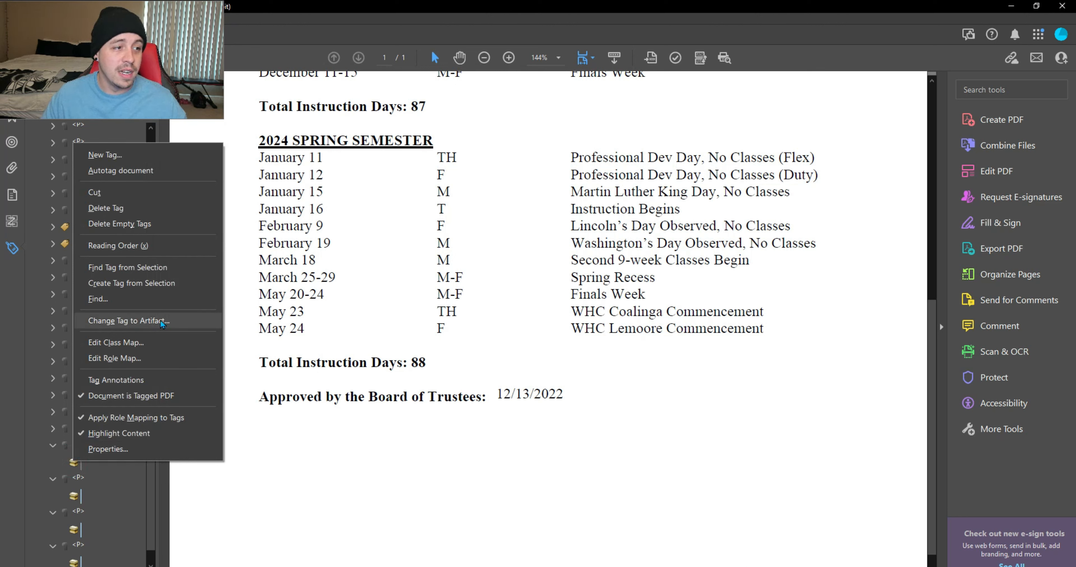
left_click(162, 324)
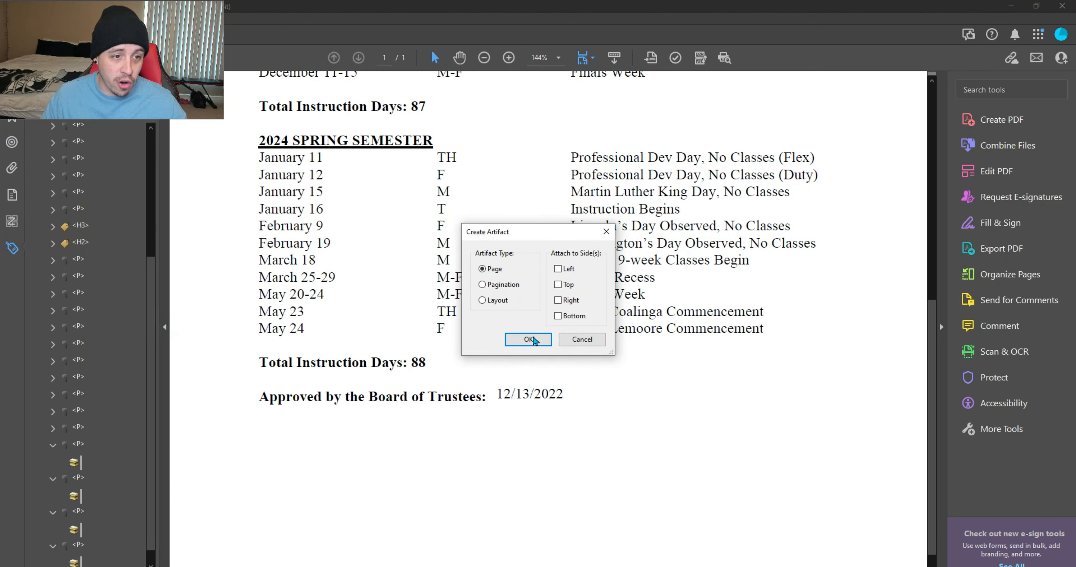
left_click(529, 337)
Delete the empty paragraph tags that follow the May 24 row's tag
left_click(78, 493)
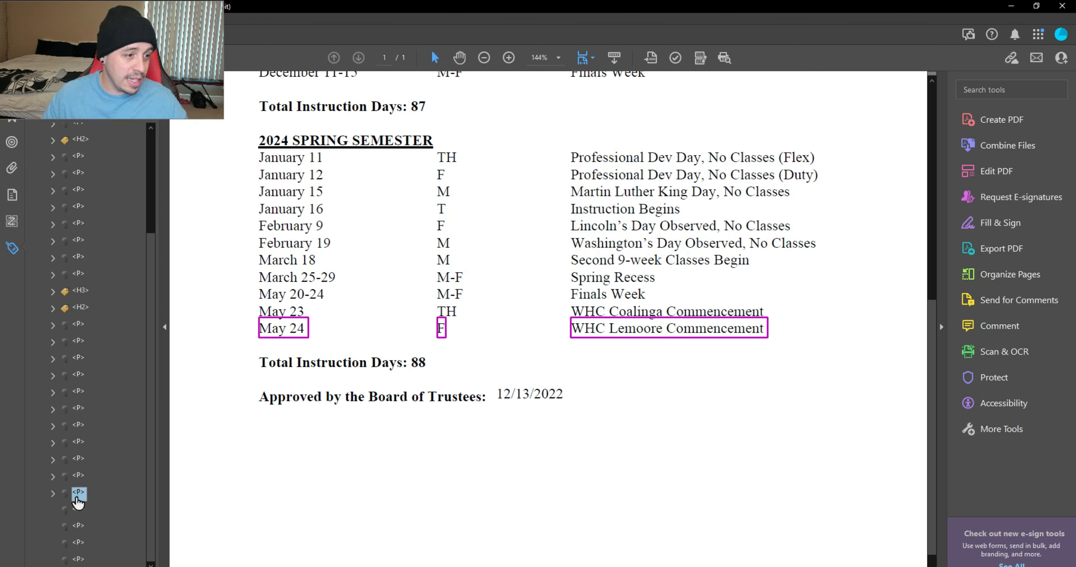
key("Down")
key("Delete")
key("Delete")
key("Delete")
key("Delete")
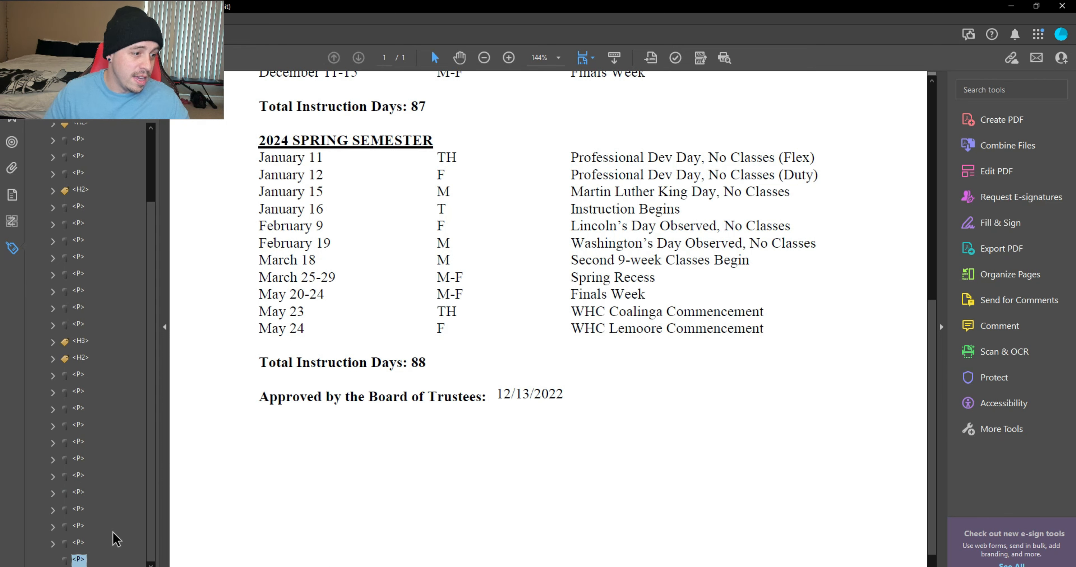
Use the Reading Order tool to tag the "Total Instruction Days: 88" line as Heading 3
scroll(386, 349, "down", 10)
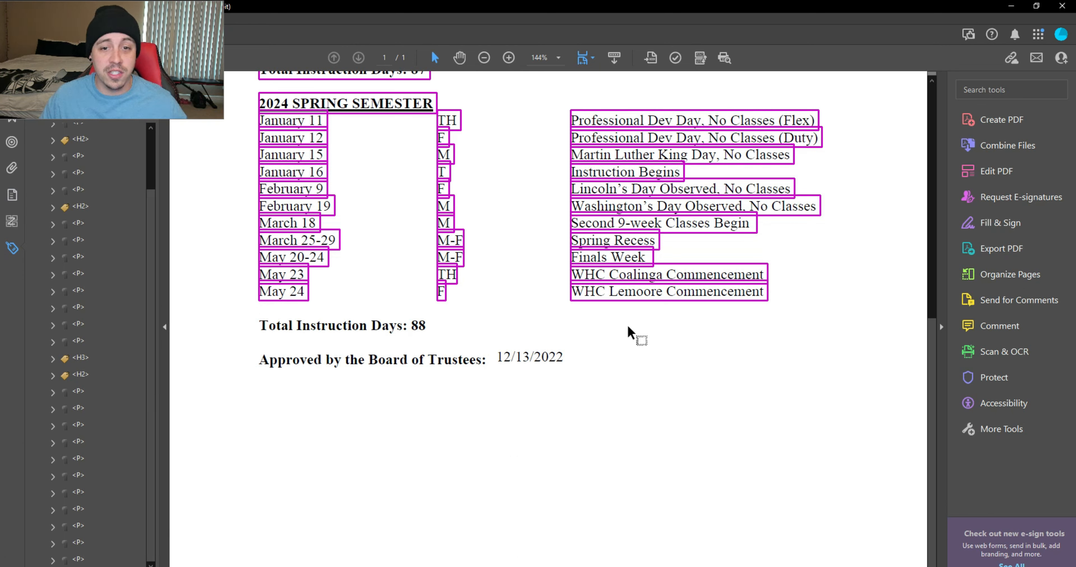
left_click(1028, 403)
left_click(977, 300)
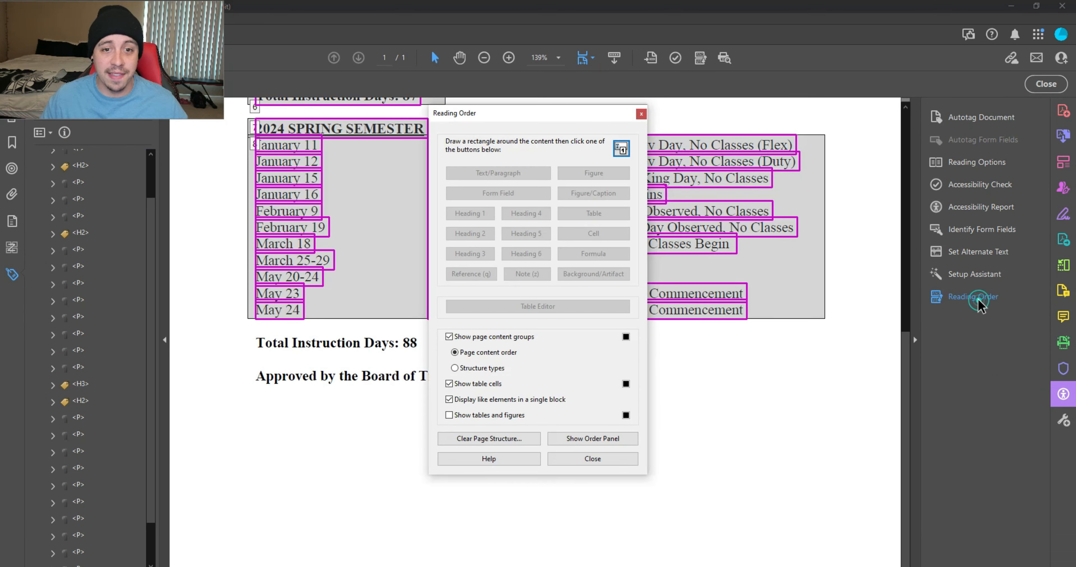
left_click_drag(498, 116, 643, 117)
left_click(240, 336)
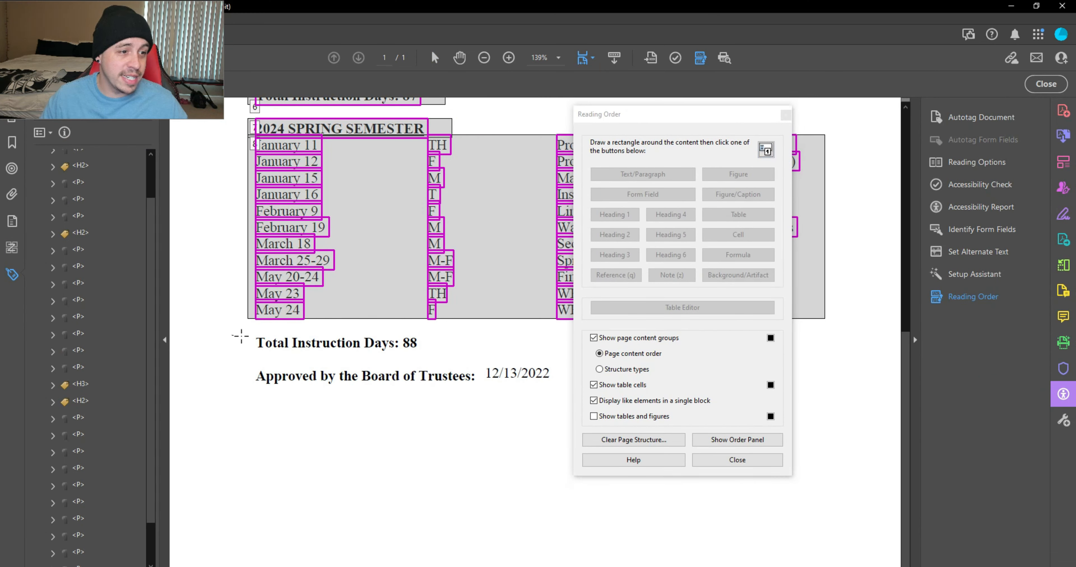
left_click_drag(232, 335, 483, 357)
left_click_drag(224, 326, 460, 363)
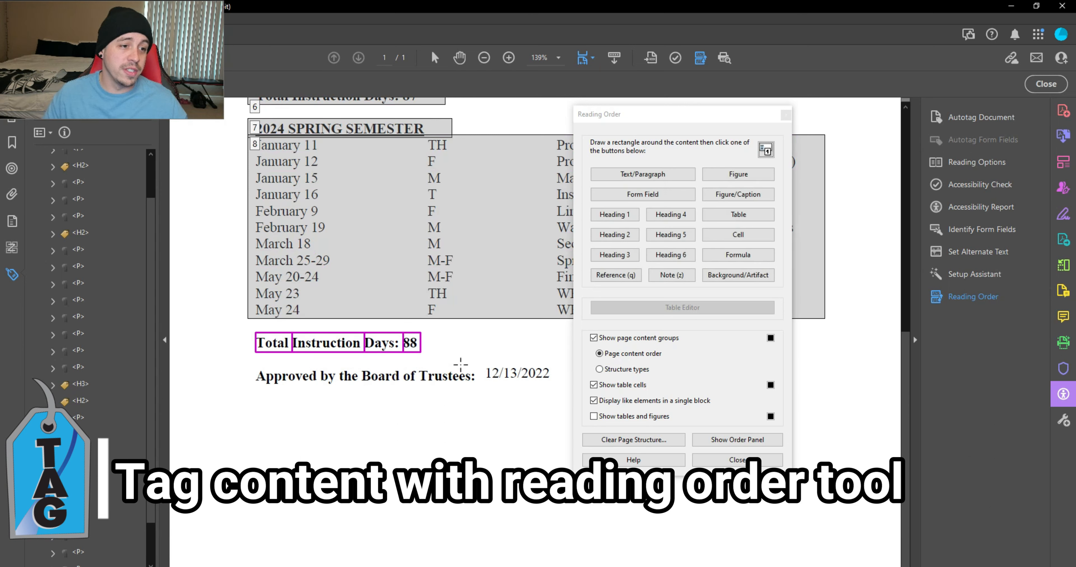
left_click(618, 254)
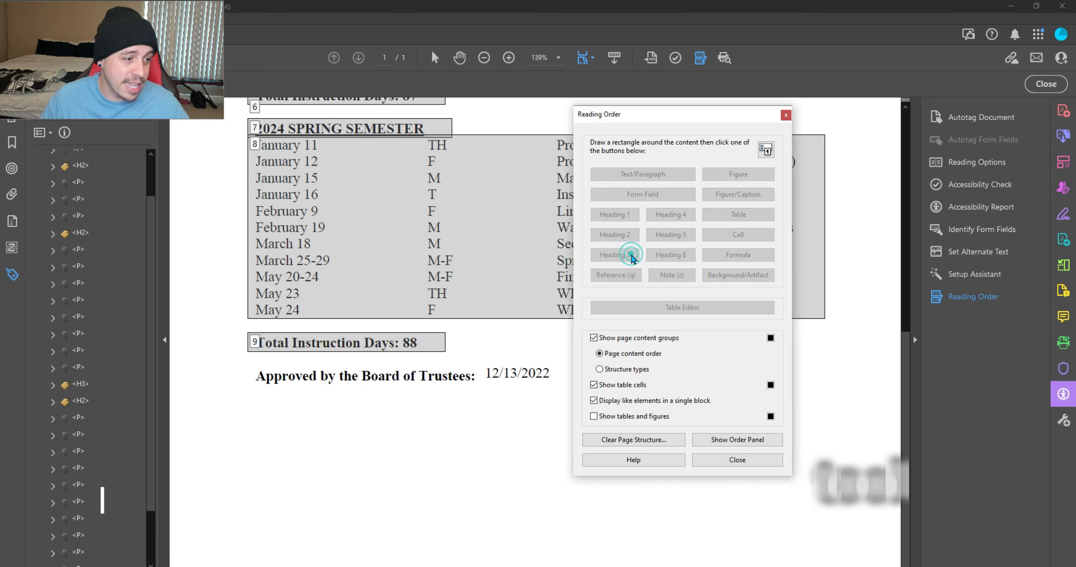
Tag "Approved by the Board of Trustees: 12/13/2022" as Text/Paragraph, close the Reading Order tool and check the new tags at the tree's end
left_click_drag(233, 365, 561, 403)
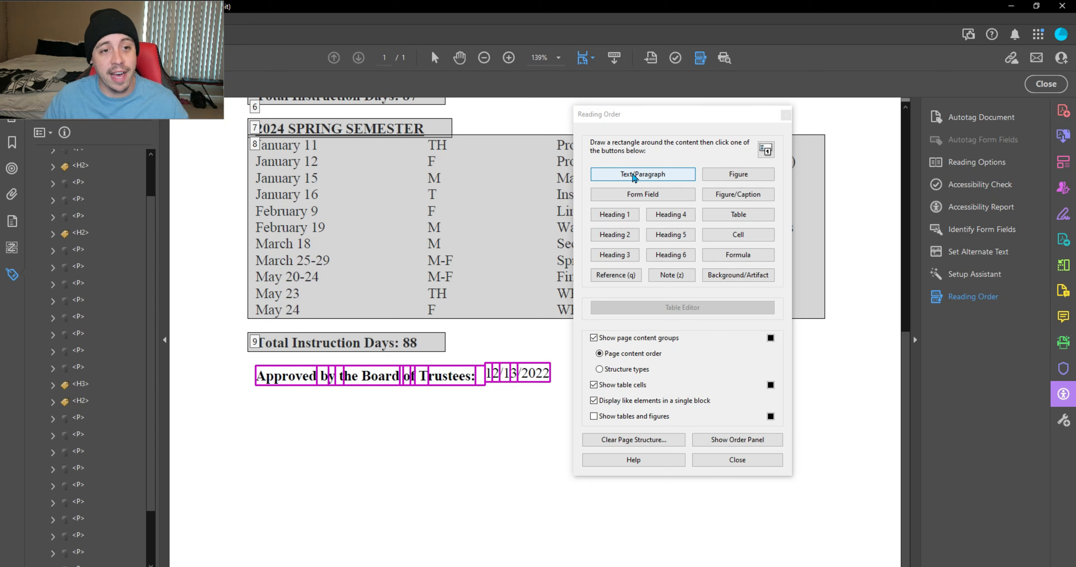
left_click(634, 177)
left_click(748, 460)
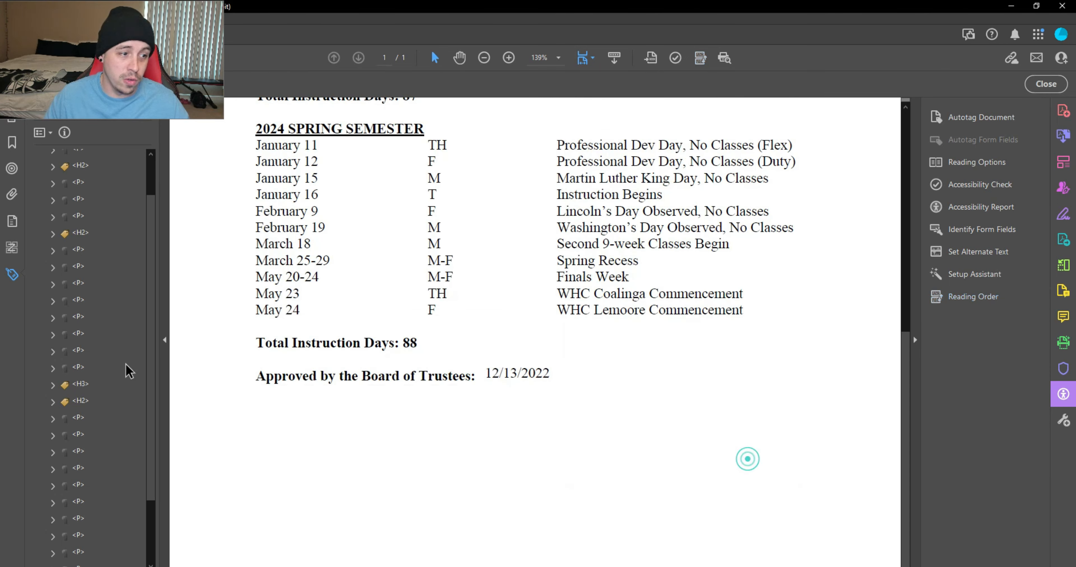
scroll(126, 364, "down", 3)
left_click(87, 546)
key("Down")
key("Up")
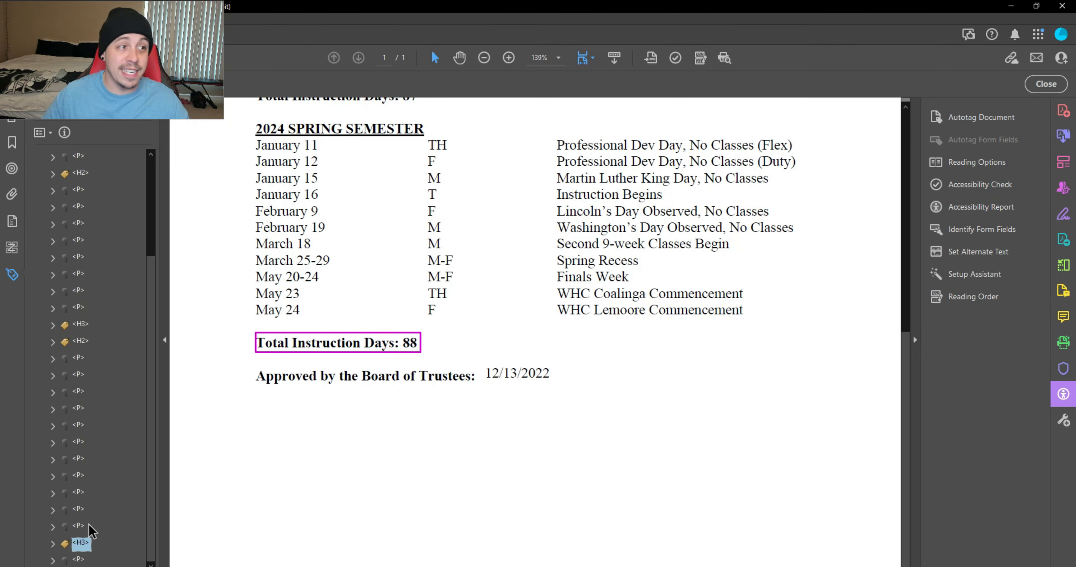
Run the accessibility check on all pages with all checking options enabled
scroll(744, 279, "up", 10)
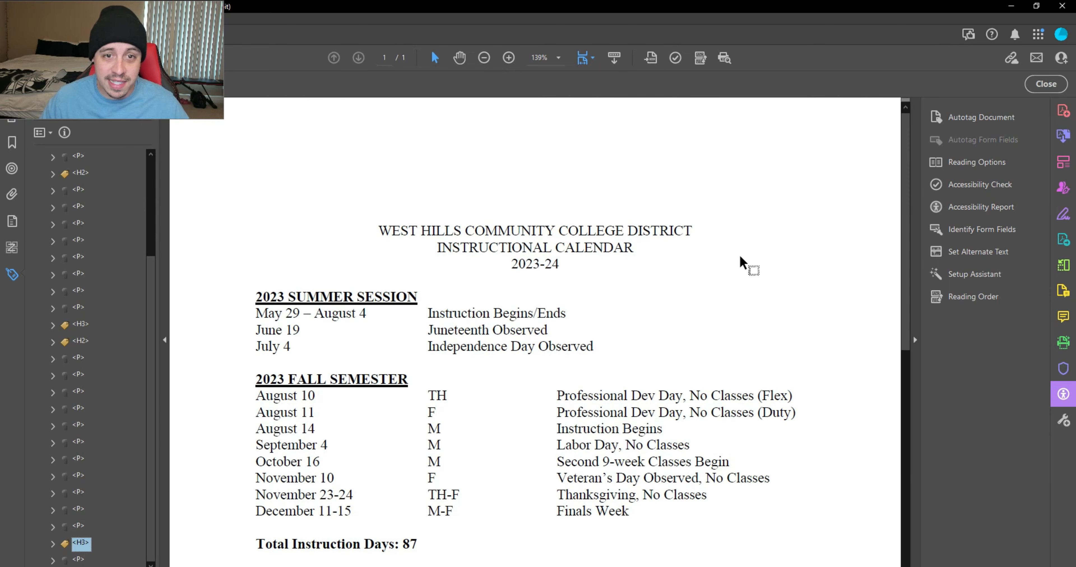
left_click(967, 190)
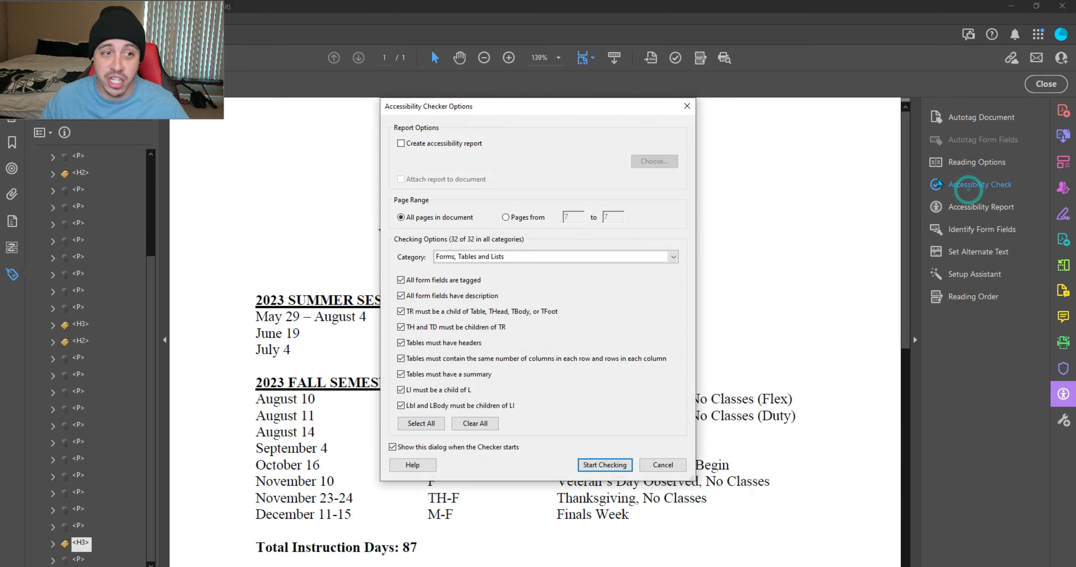
left_click(605, 465)
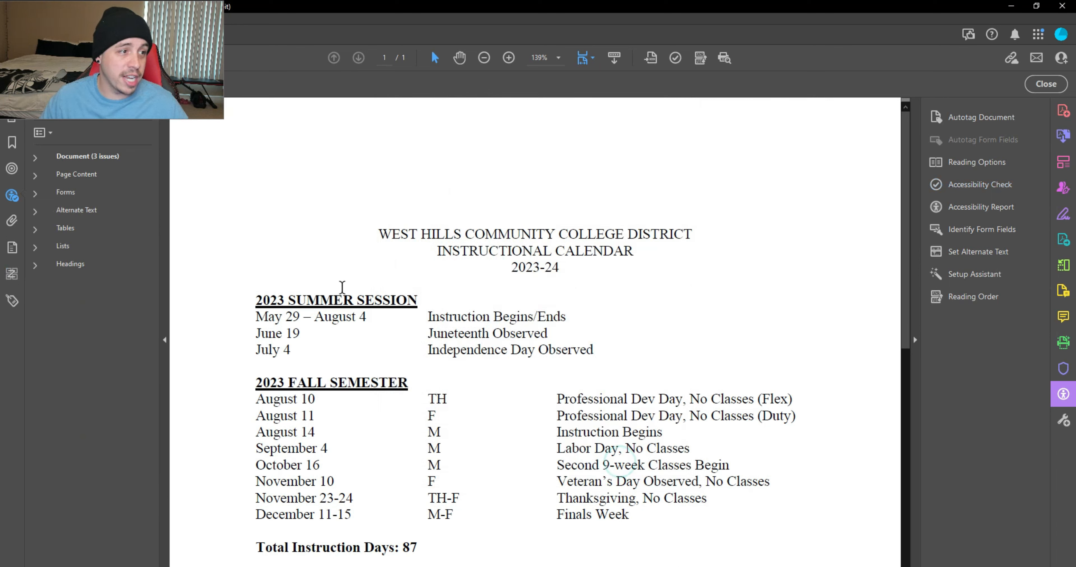
Fix the failed Title check by setting the document title to "West Hills Community College District Instructional Calendar 2023-2023"
left_click(81, 263)
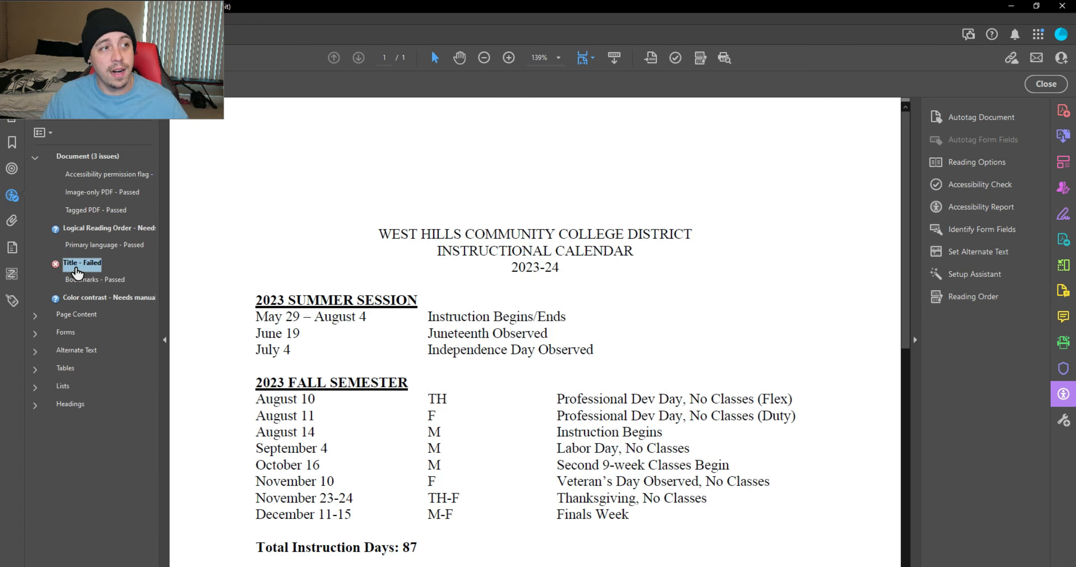
right_click(77, 274)
left_click(92, 279)
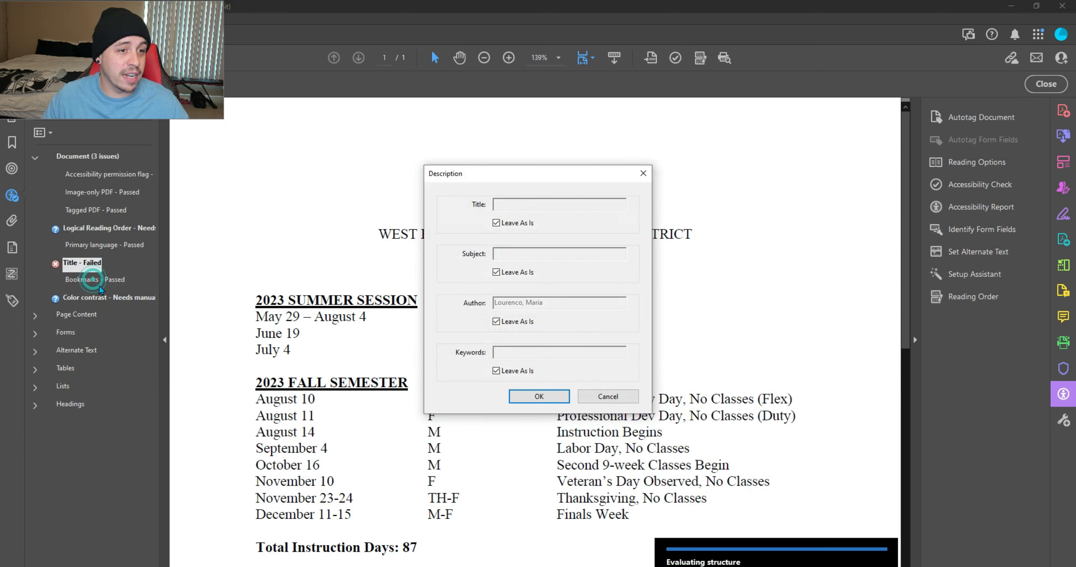
left_click(519, 223)
left_click_drag(517, 175, 537, 289)
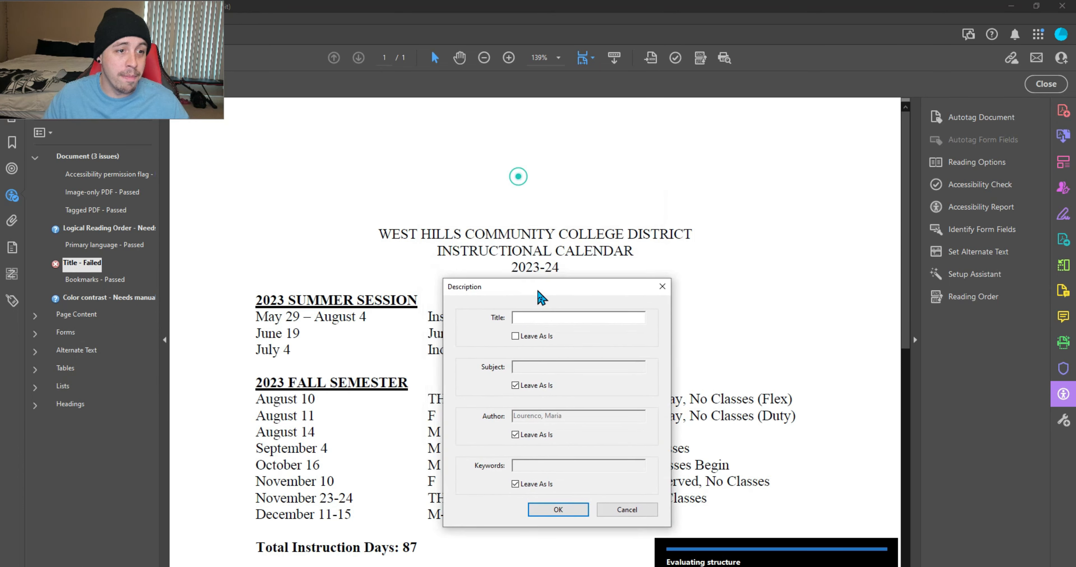
left_click(574, 320)
type("West Hills Community College District I")
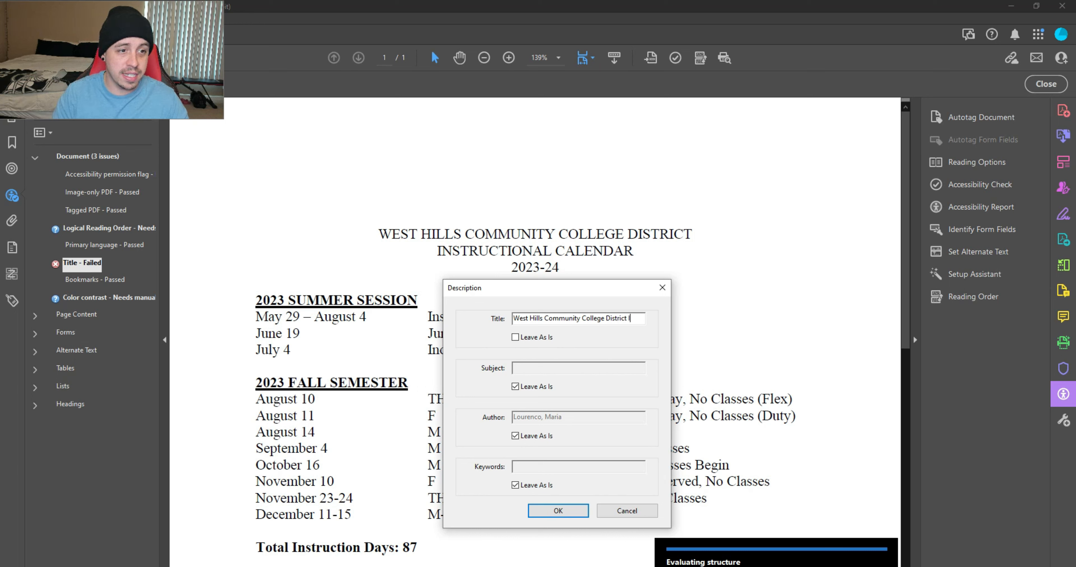
type("nstructional Calenda")
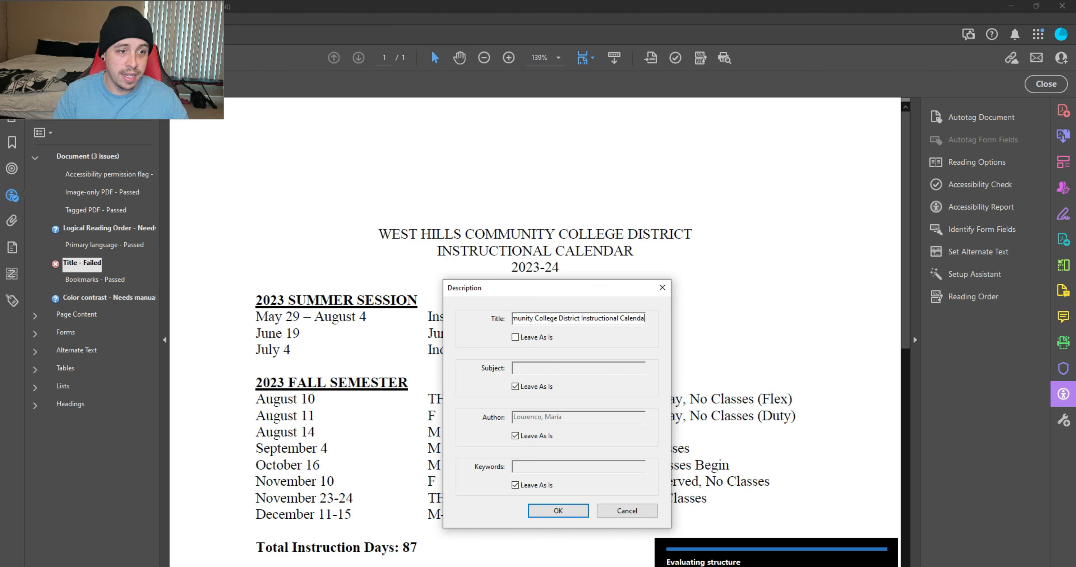
type("r 2023-")
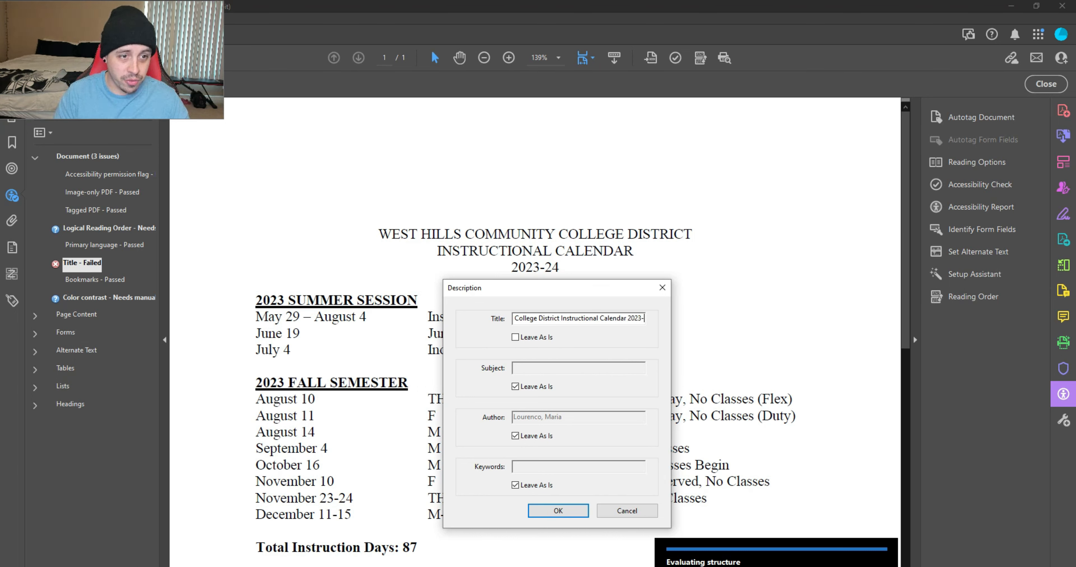
type("23023")
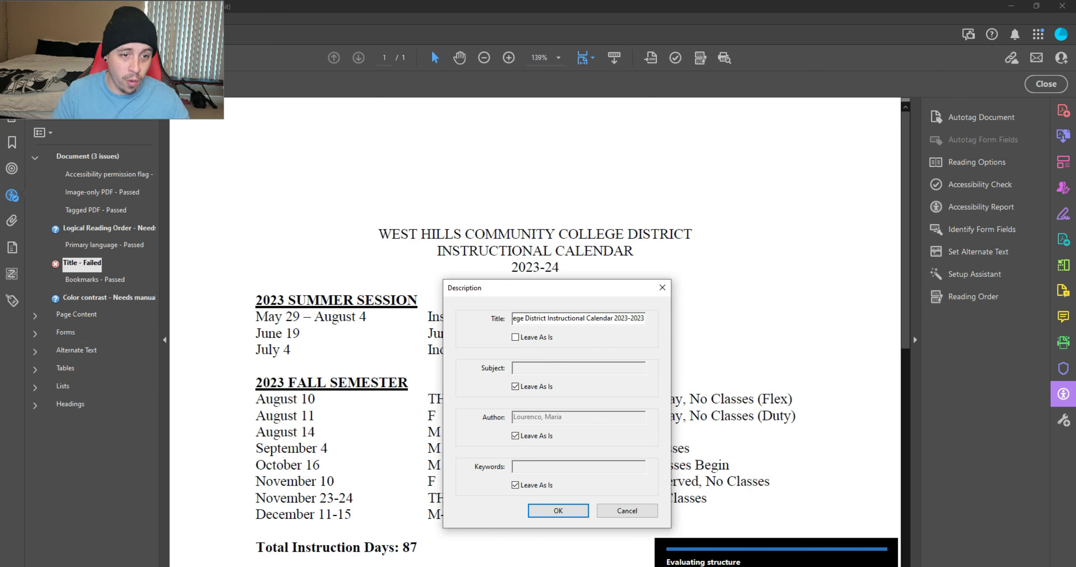
left_click(558, 511)
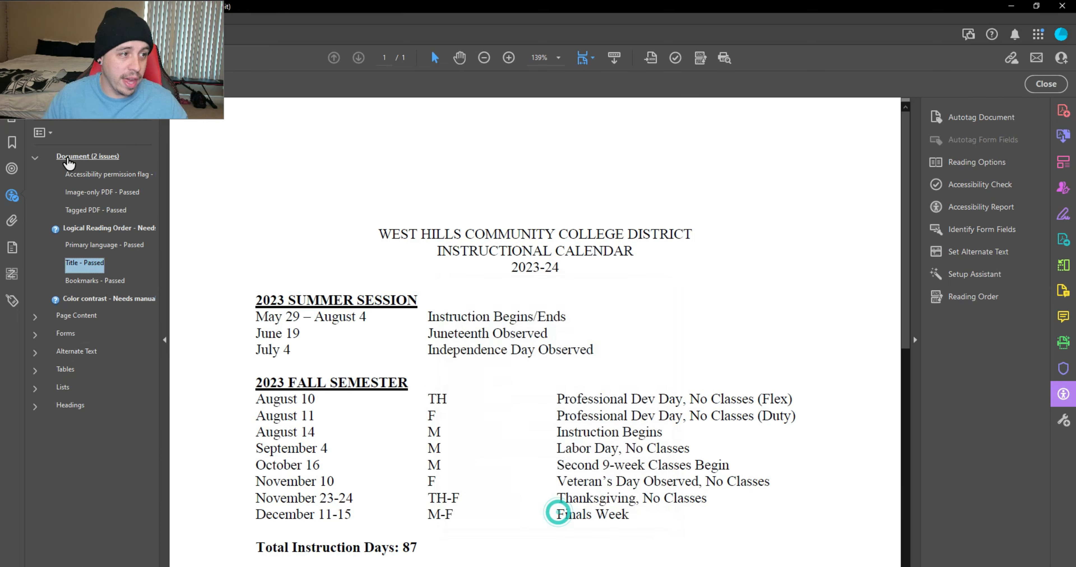
Rerun the accessibility check on the calendar and collapse the Document category of the results
left_click(987, 185)
left_click(622, 465)
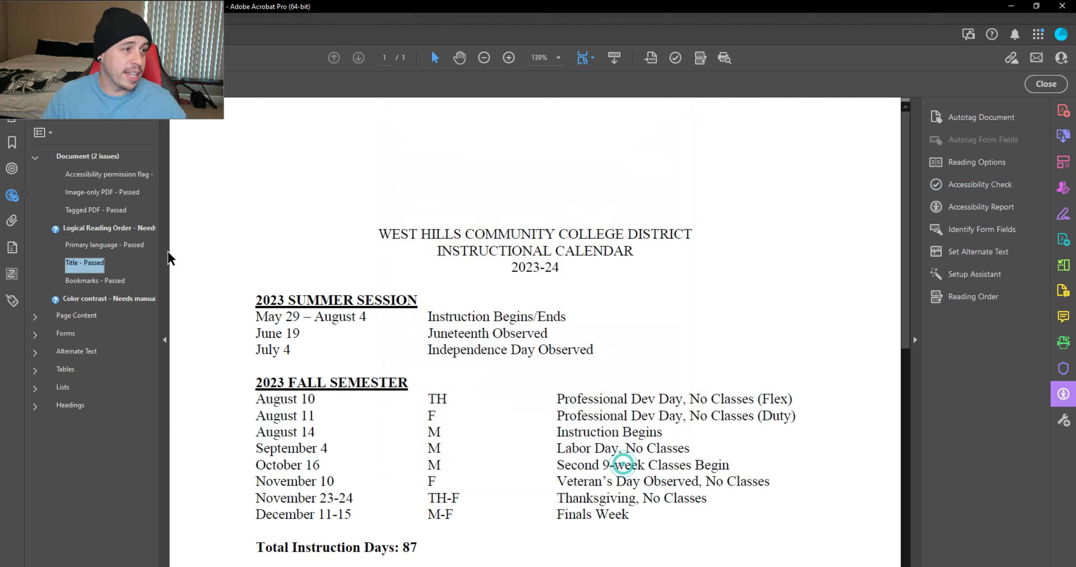
left_click(35, 158)
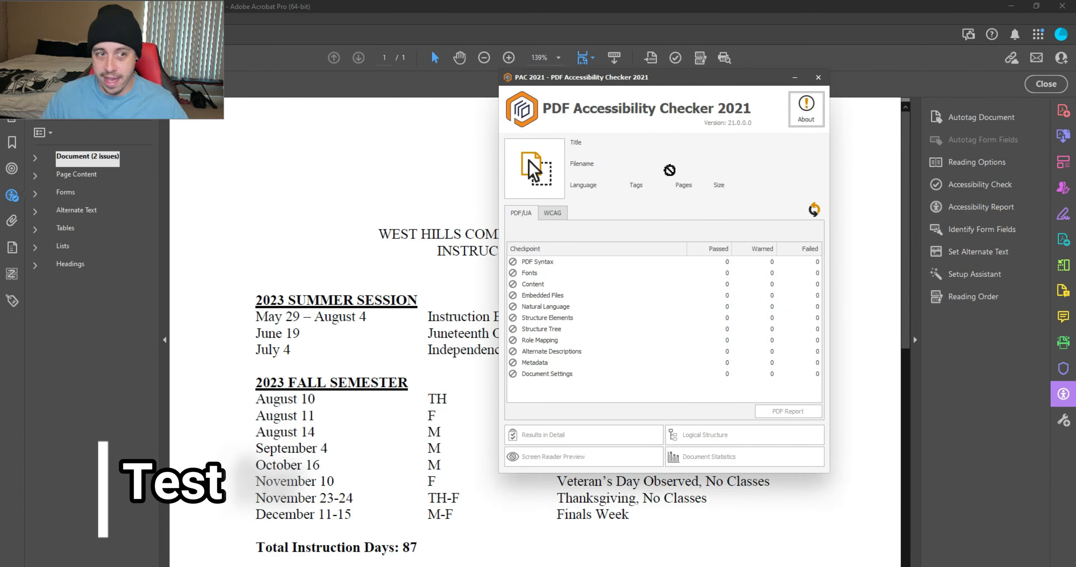
Switch to PDF Accessibility Checker 2021, load the calendar PDF and open its detailed results report
left_click_drag(670, 171, 542, 168)
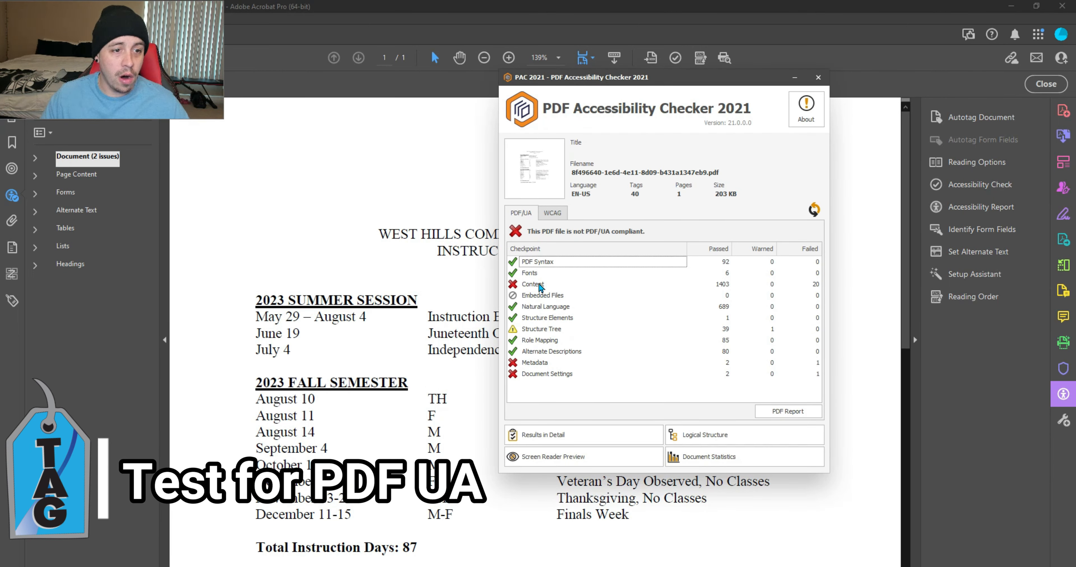
left_click(539, 284)
left_click_drag(665, 76, 619, 62)
left_click(537, 424)
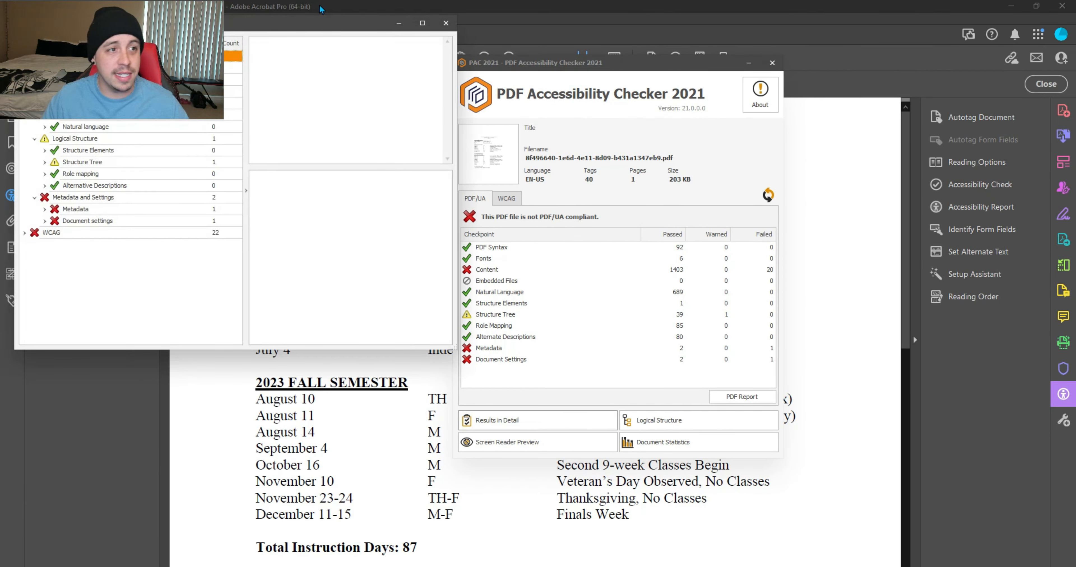
left_click_drag(330, 26, 739, 78)
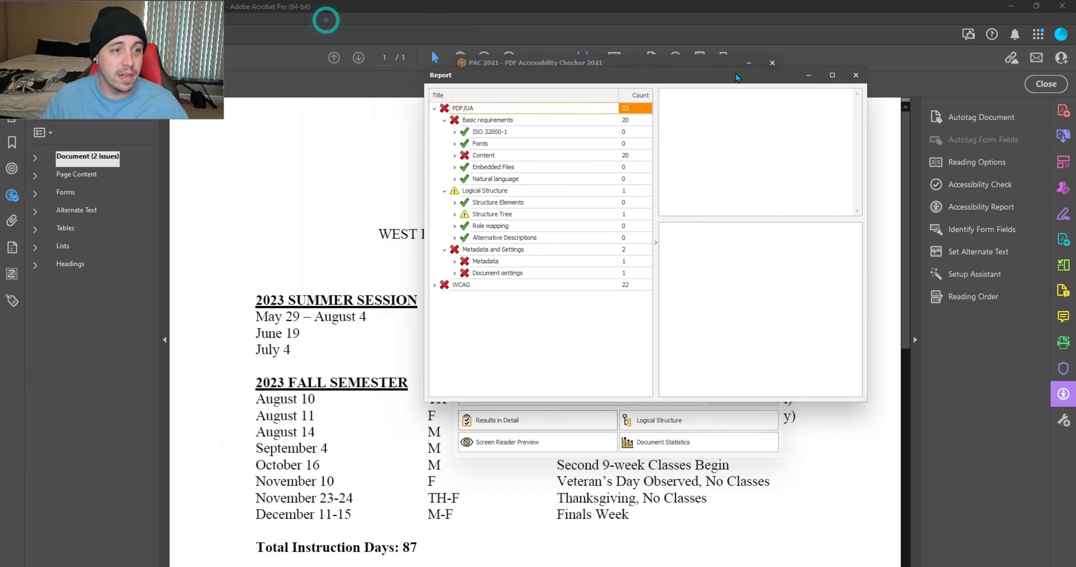
Examine each "Text object not tagged" error listed under Content, Tagged content and artifacts in the report
left_click(455, 156)
left_click(465, 167)
left_click(508, 178)
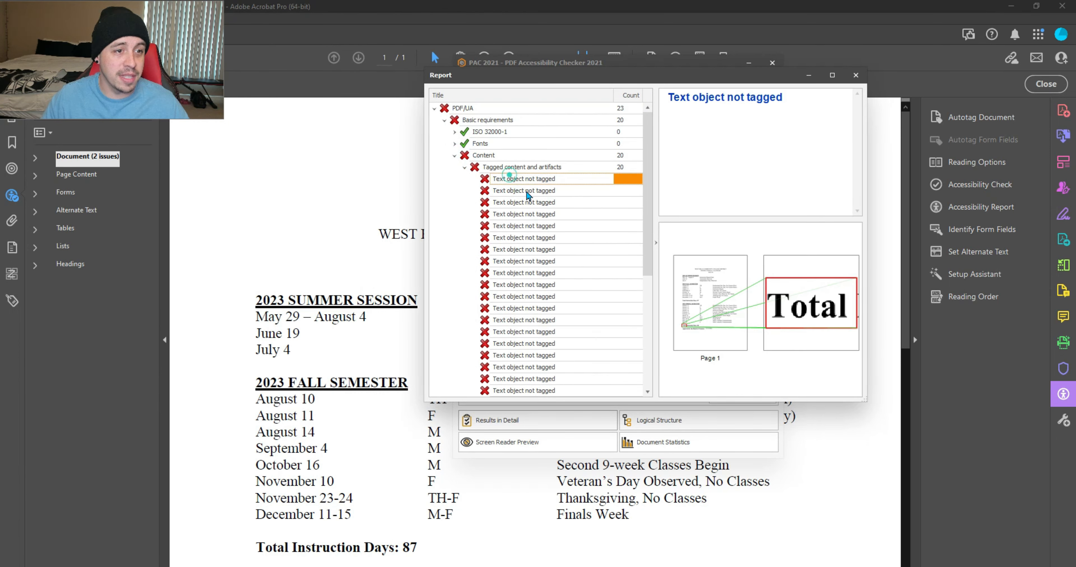
key("Down")
key("Down")
key("Down")
key("Down")
key("Down")
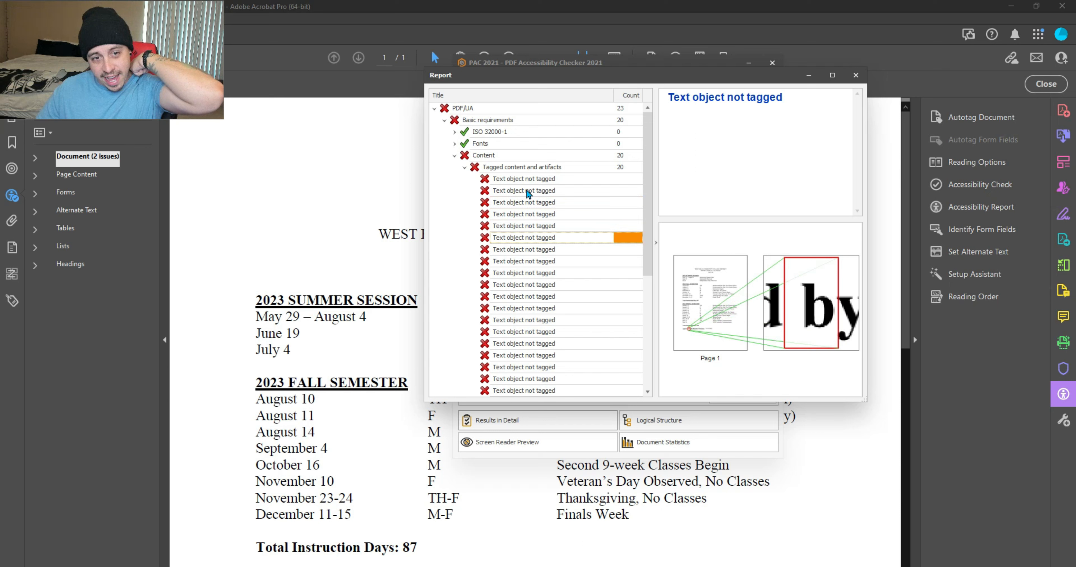
key("Down")
key("Down")
key("Down")
key("Down")
key("Down")
key("Down")
key("Down")
key("Down")
key("Down")
key("Down")
key("Down")
key("Down")
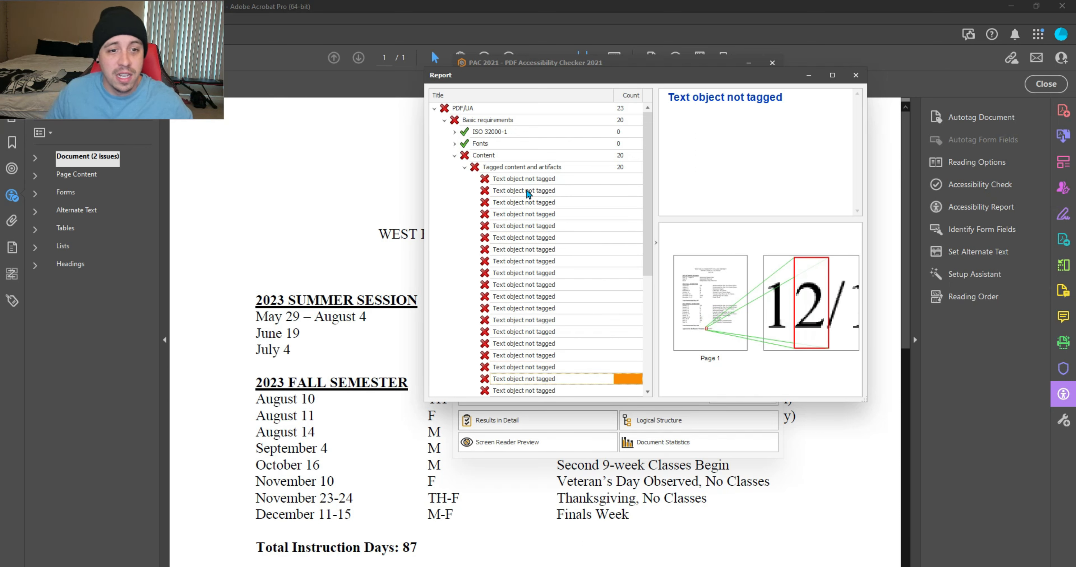
key("Down")
key("Down")
scroll(313, 382, "down", 3)
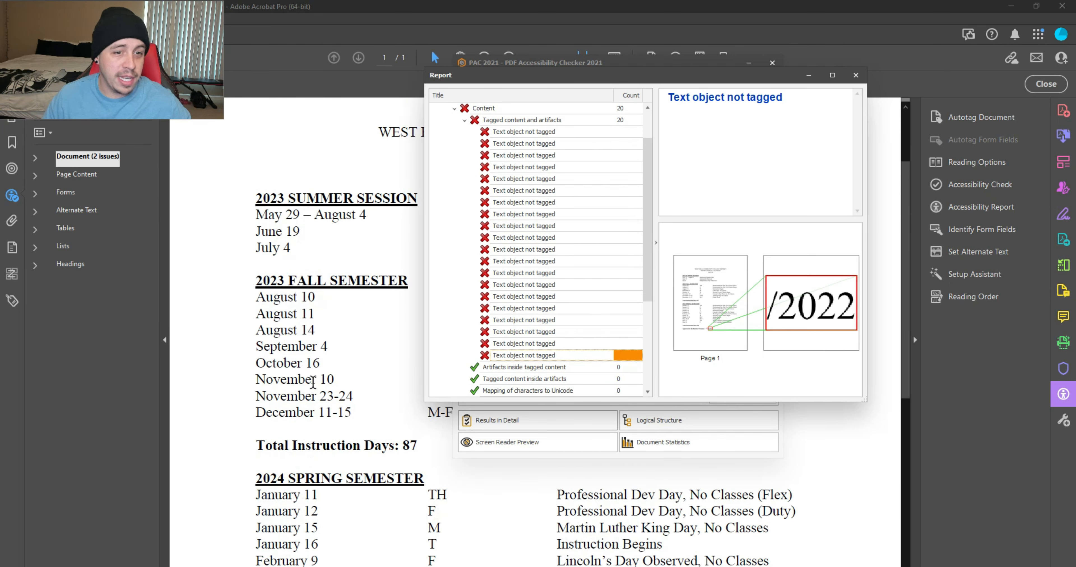
scroll(313, 382, "up", 3)
scroll(556, 241, "up", 2)
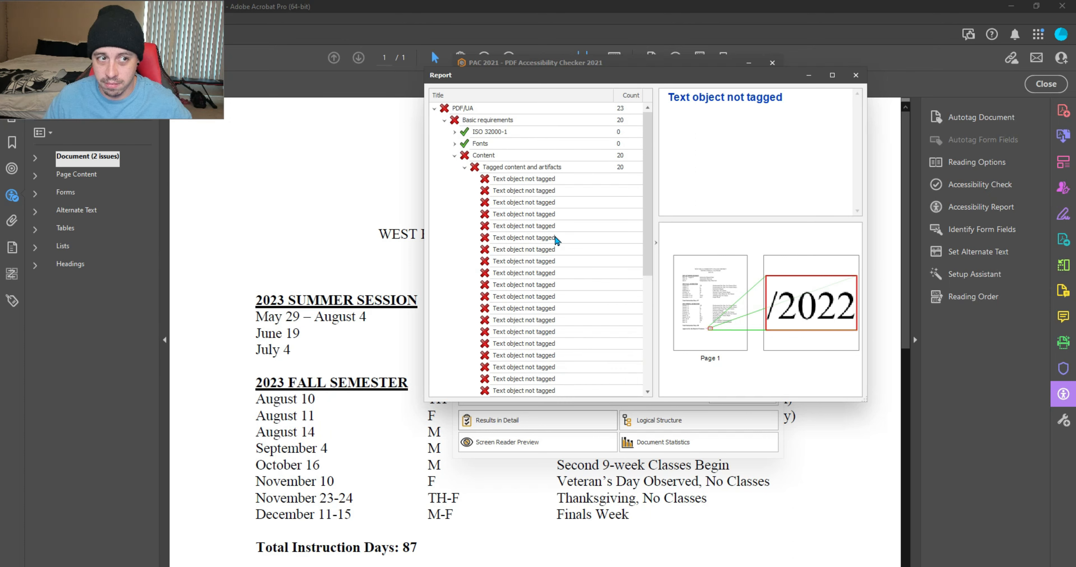
Switch back to Acrobat and examine the calendar's tags around the May 24 row near the tree's end
left_click(361, 233)
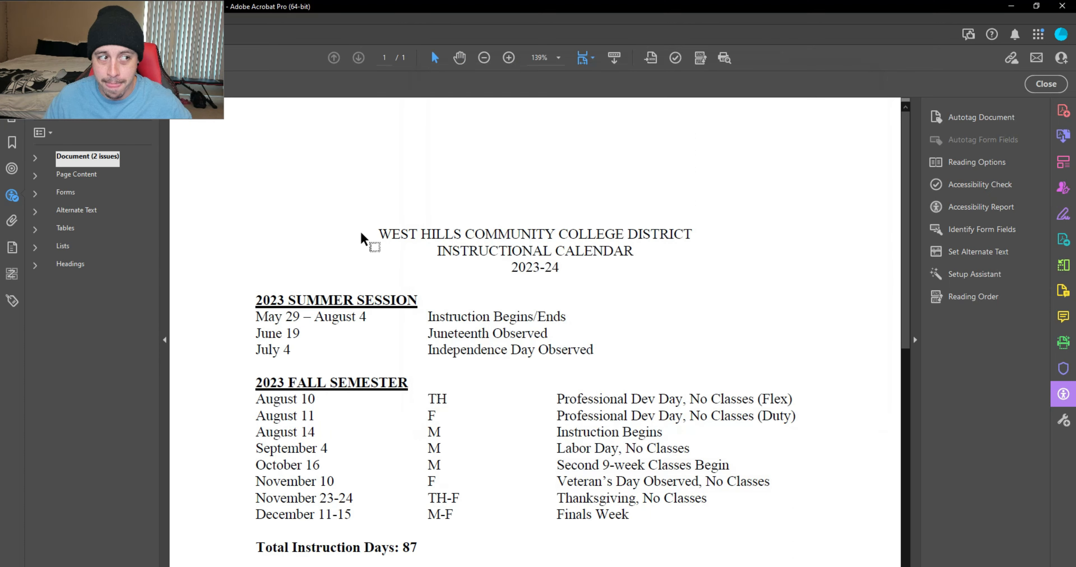
left_click(11, 298)
left_click(79, 526)
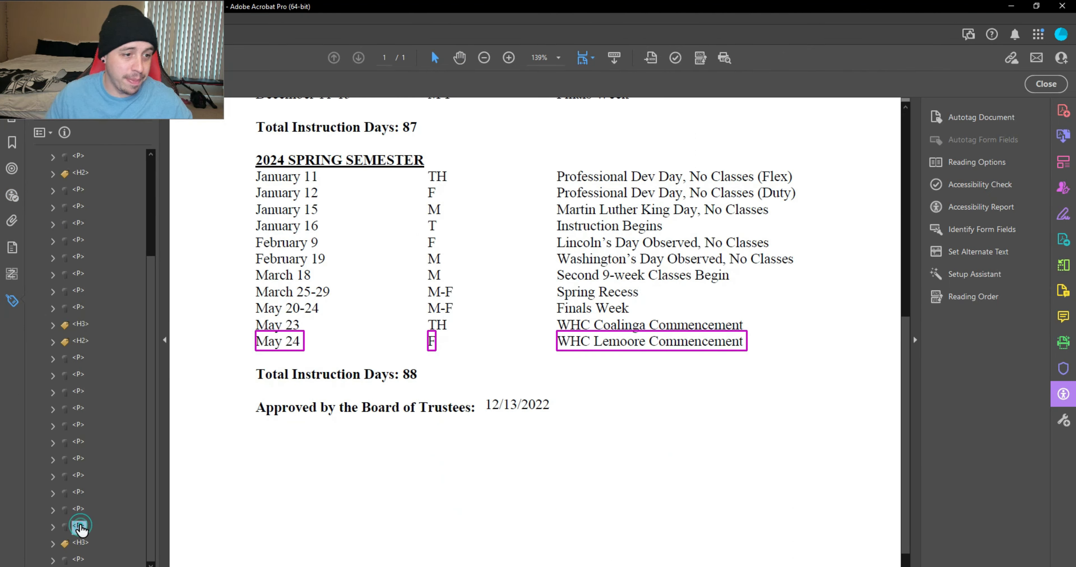
key("Left")
key("Down")
key("Down")
key("Down")
key("Down")
key("Down")
key("Down")
key("Down")
key("Down")
key("Down")
key("Down")
key("Down")
key("Down")
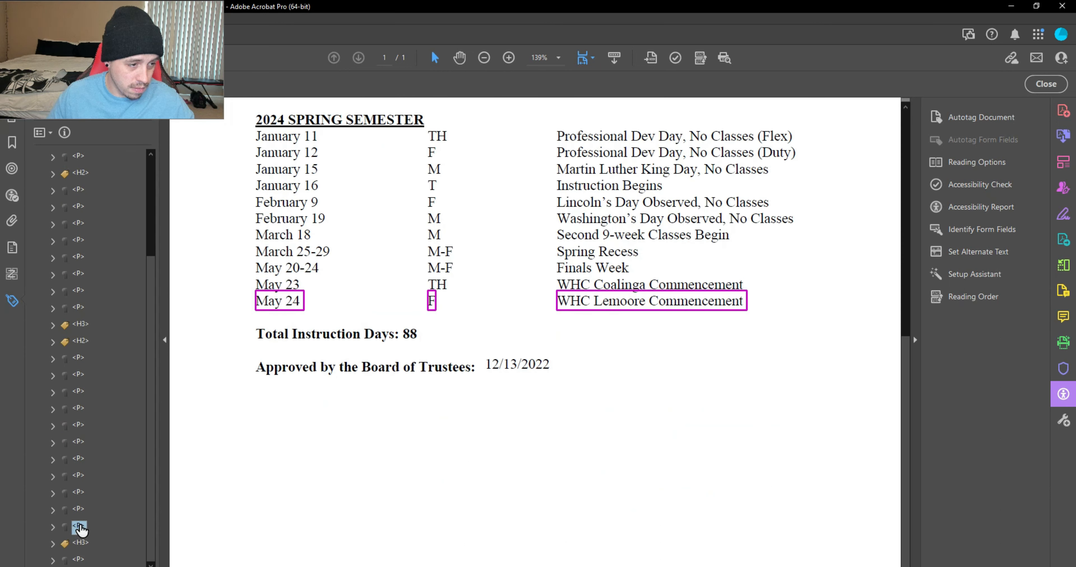
Create a new paragraph (P) tag after the "Approved by the Board of Trustees" tag and select it
left_click(78, 559)
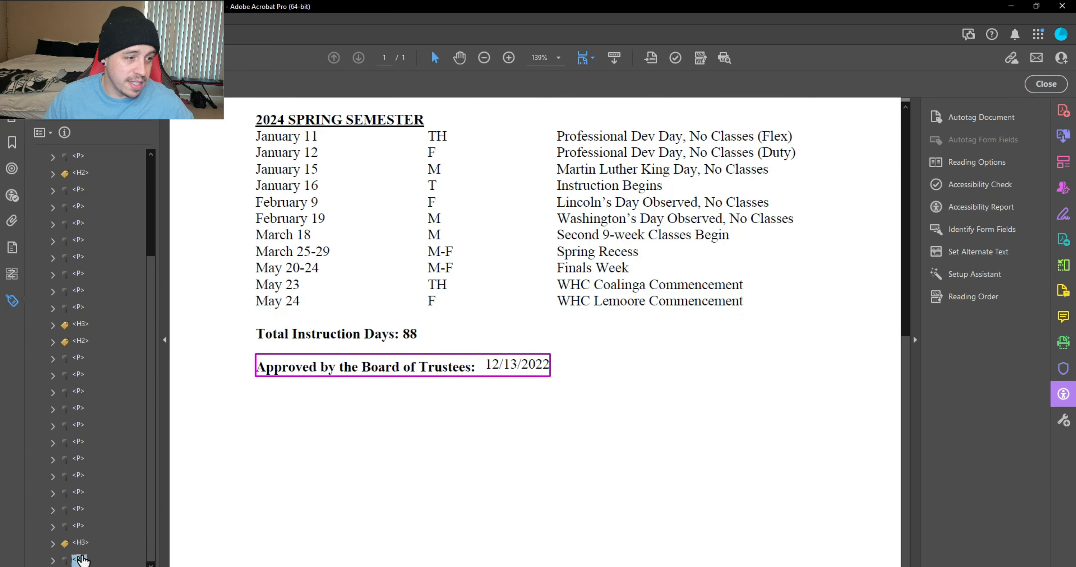
right_click(78, 560)
left_click(141, 265)
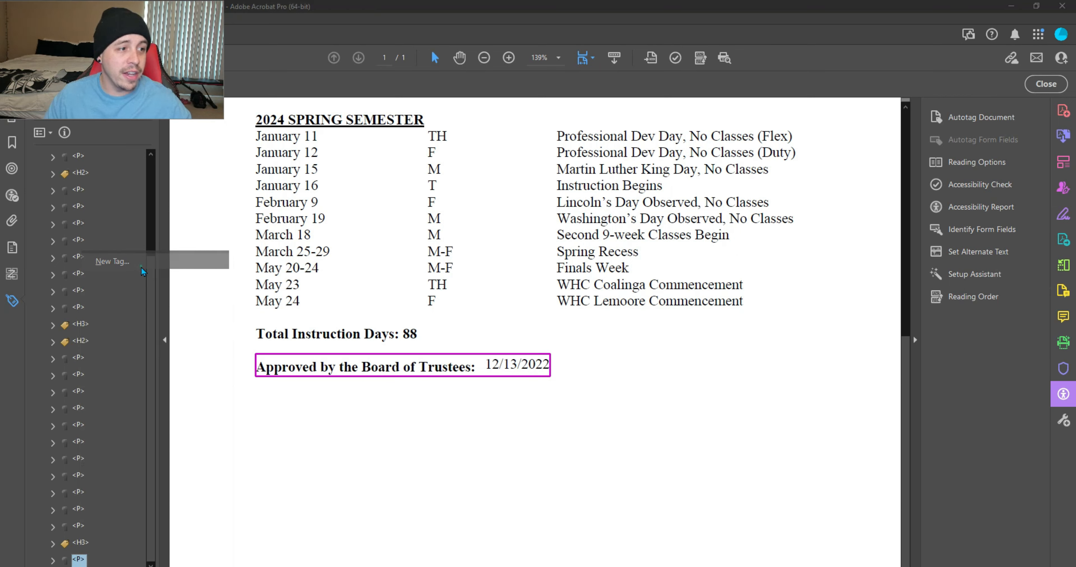
type("P")
key("Return")
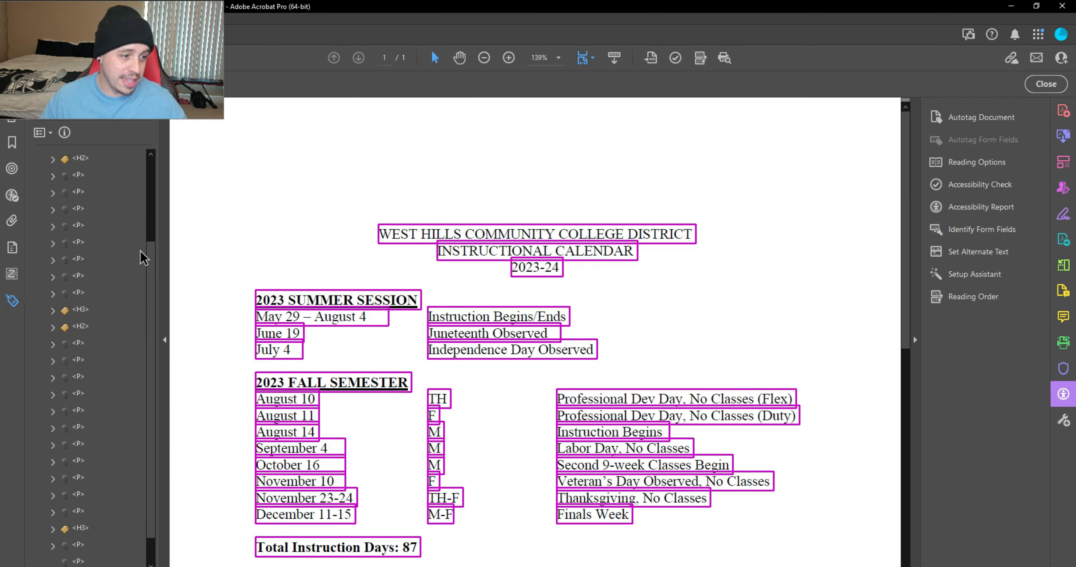
scroll(141, 254, "down", 2)
left_click(78, 559)
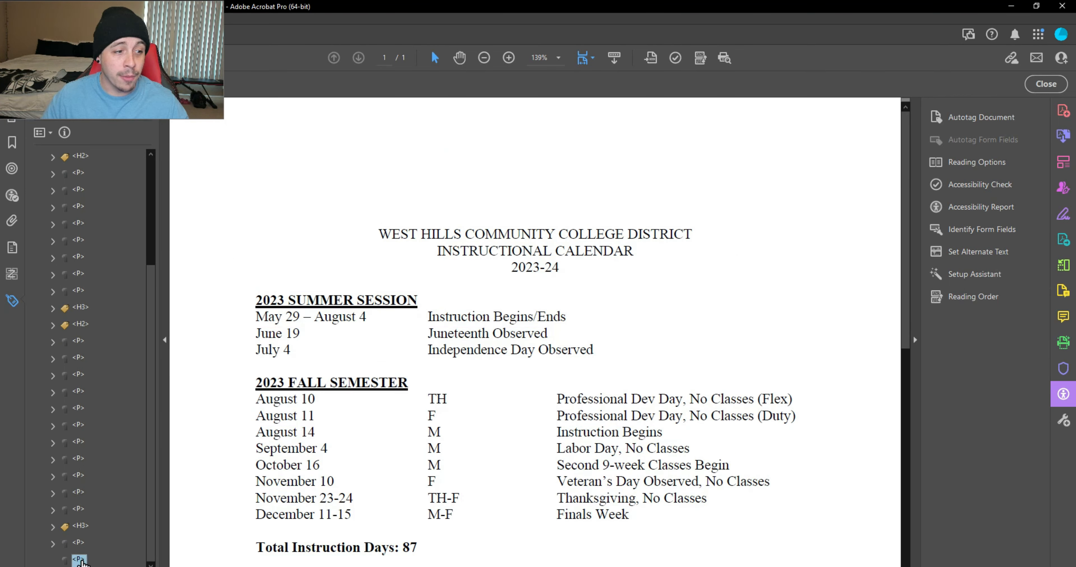
Use Find Element to search the entire document for Unmarked Content
left_click_drag(107, 84, 260, 84)
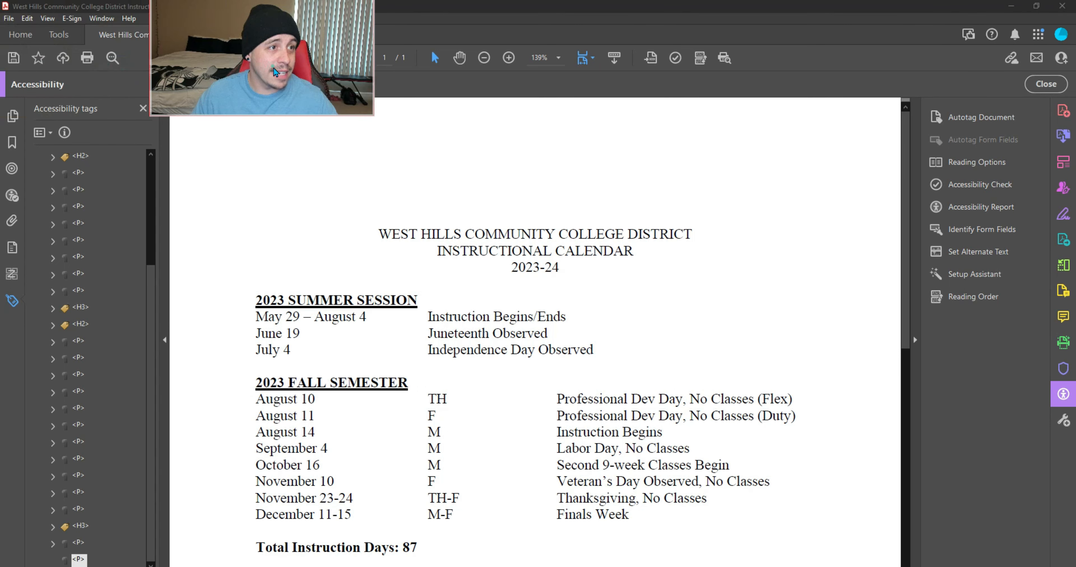
left_click(47, 136)
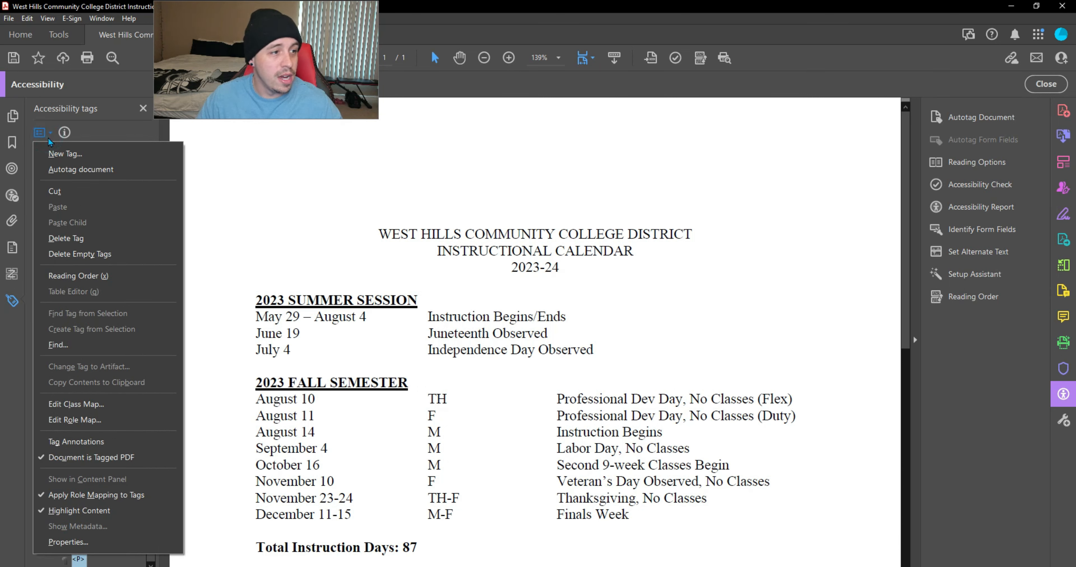
left_click(107, 346)
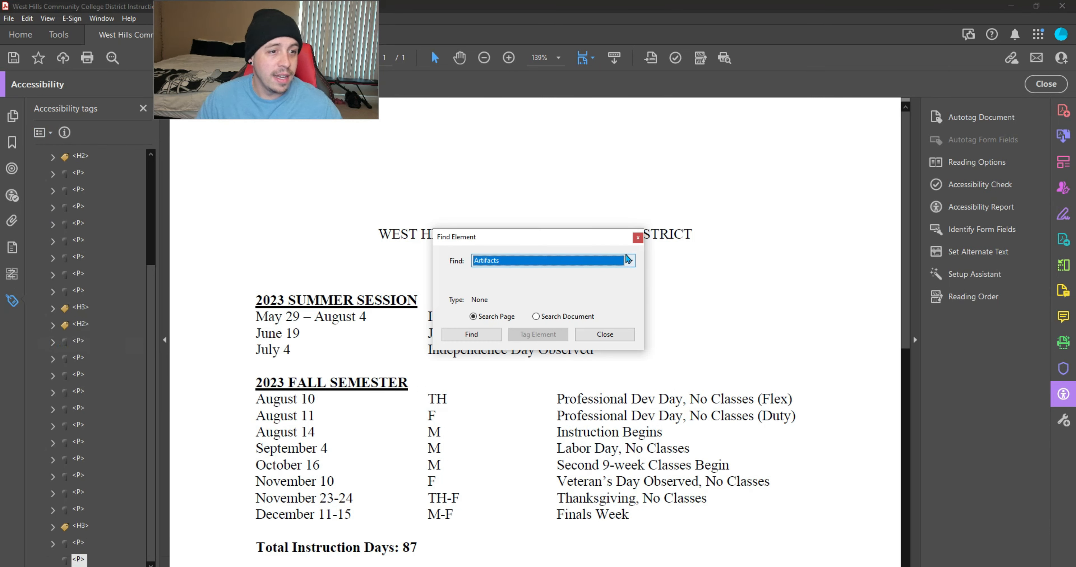
left_click(630, 261)
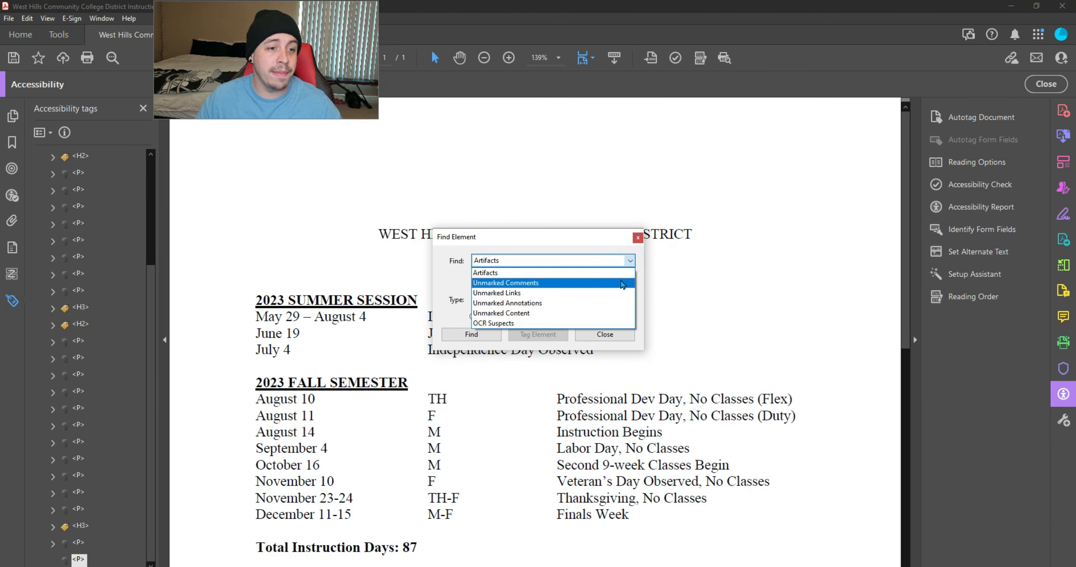
left_click(603, 317)
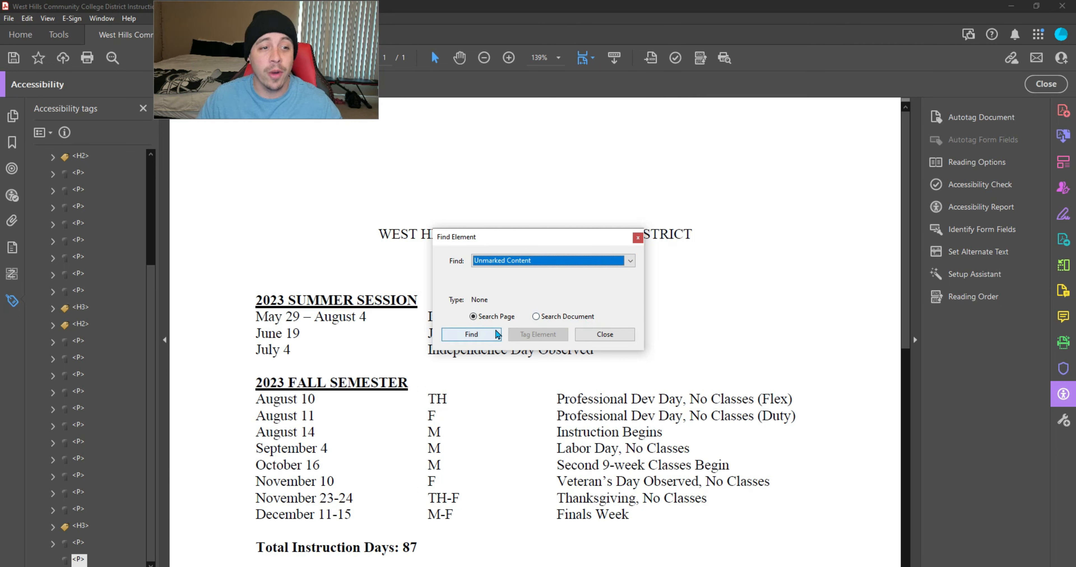
left_click(569, 317)
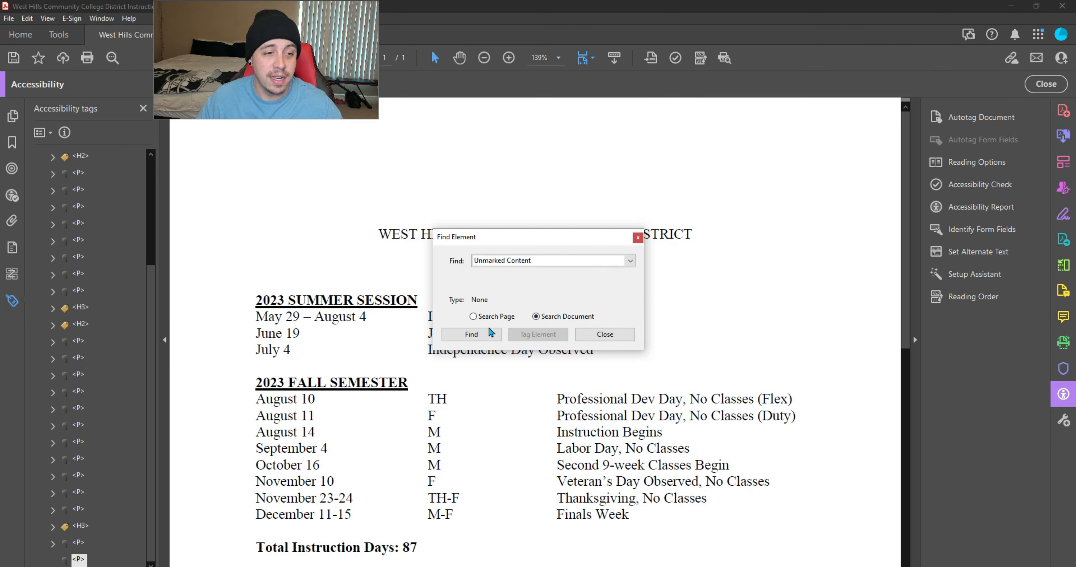
left_click(491, 335)
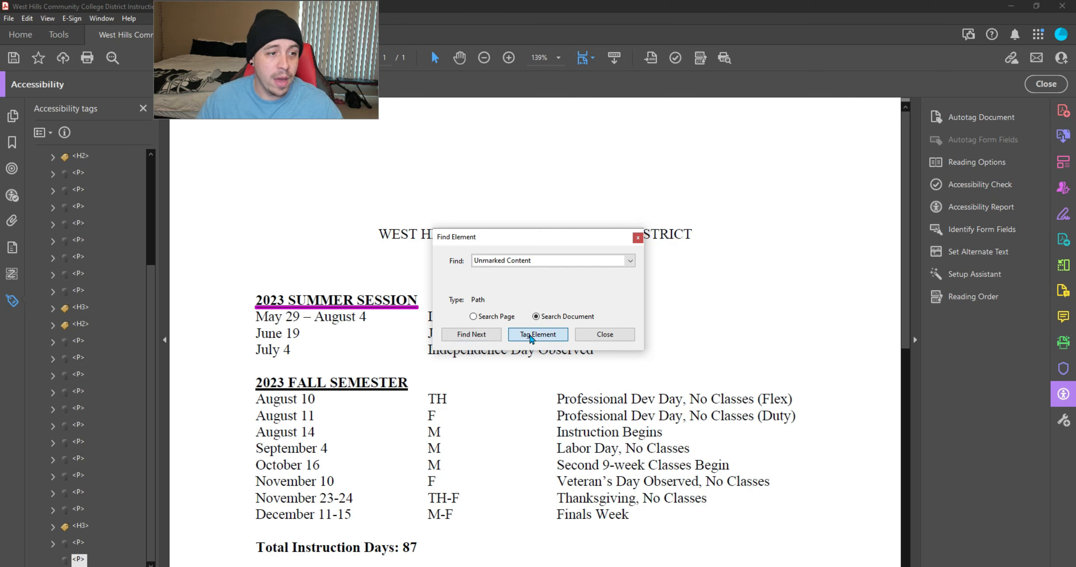
Tag each unmarked path found into the new paragraph tag, close Find Element and inspect the tags at the tree's end
left_click(532, 337)
left_click(531, 337)
left_click(531, 336)
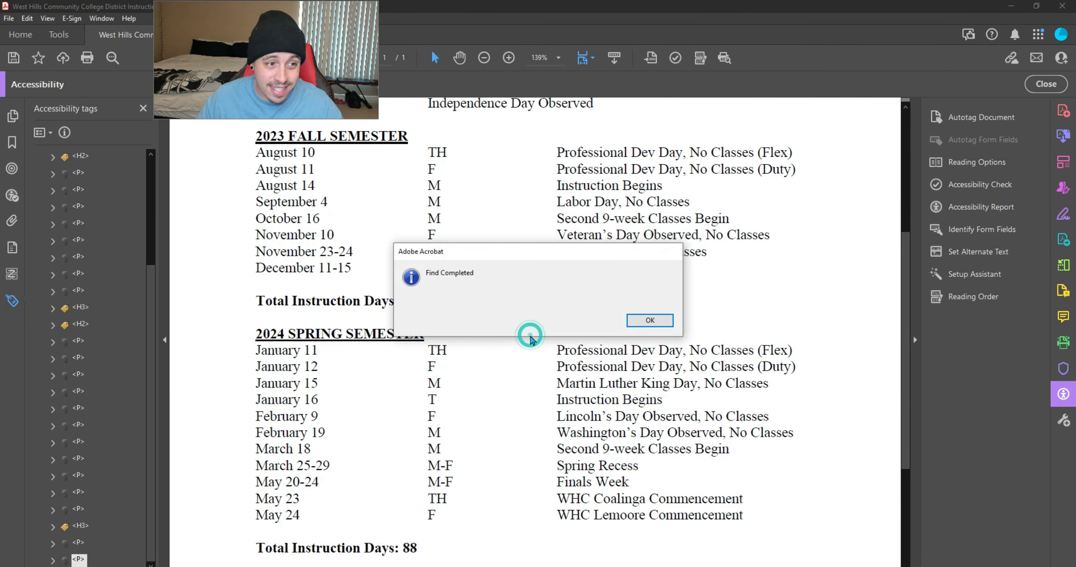
left_click(649, 321)
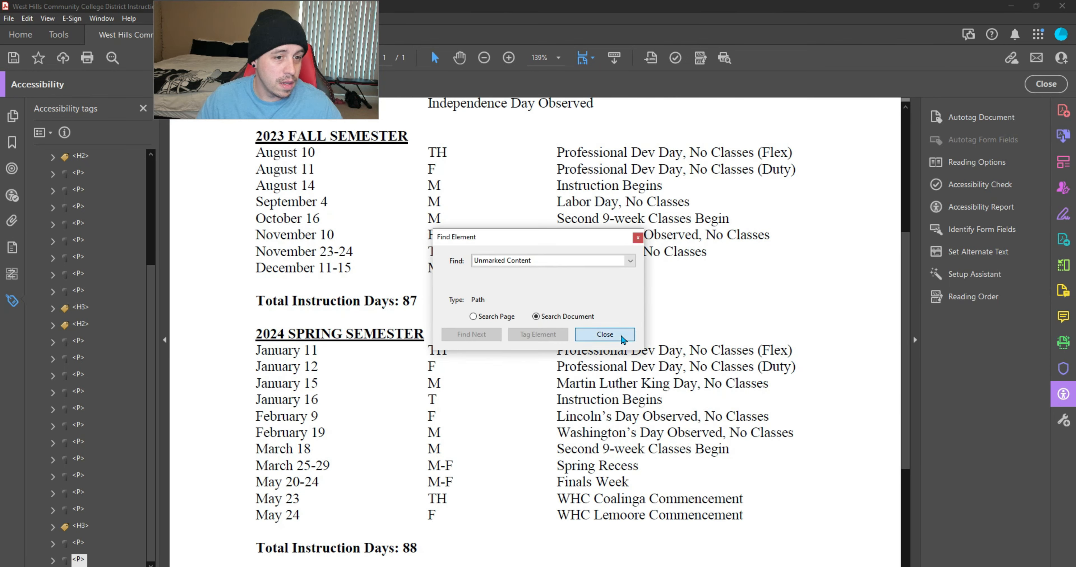
left_click(621, 334)
left_click(77, 544)
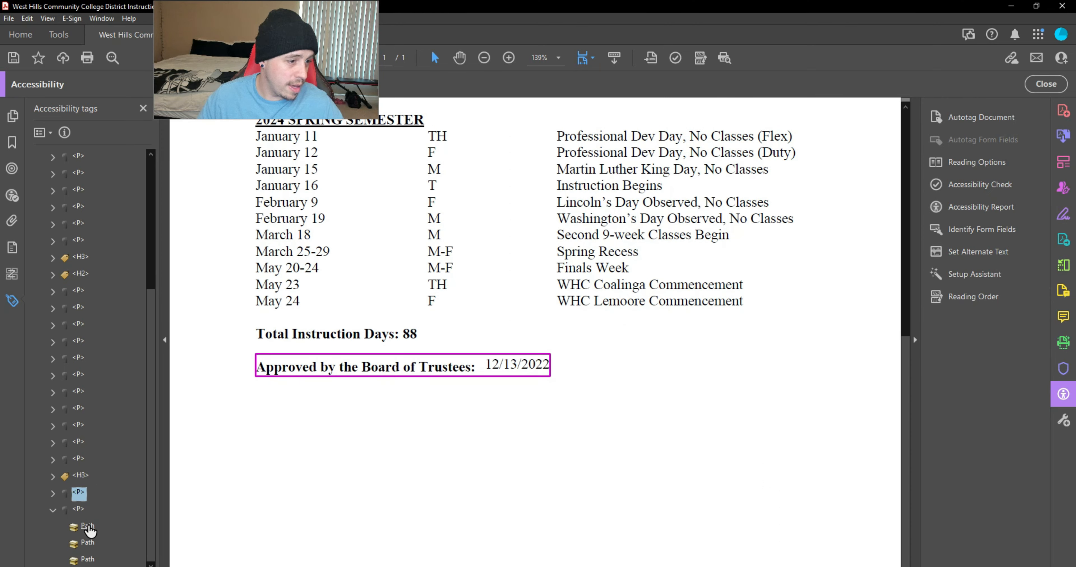
Change the three paths in the last paragraph tag to artifacts of type Page
left_click(89, 526)
left_click(92, 560, "shift")
right_click(93, 560)
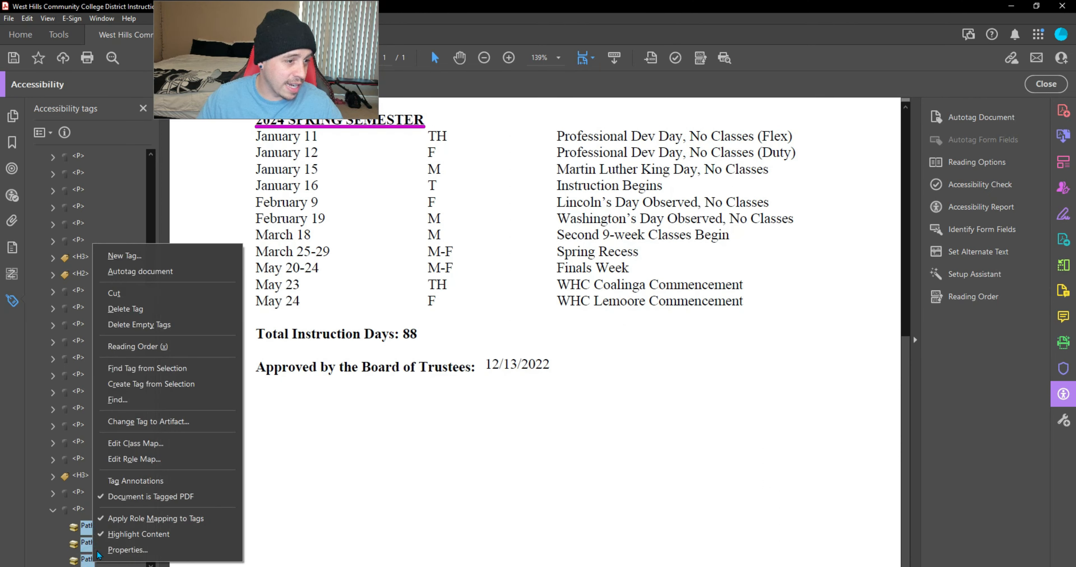
left_click(148, 422)
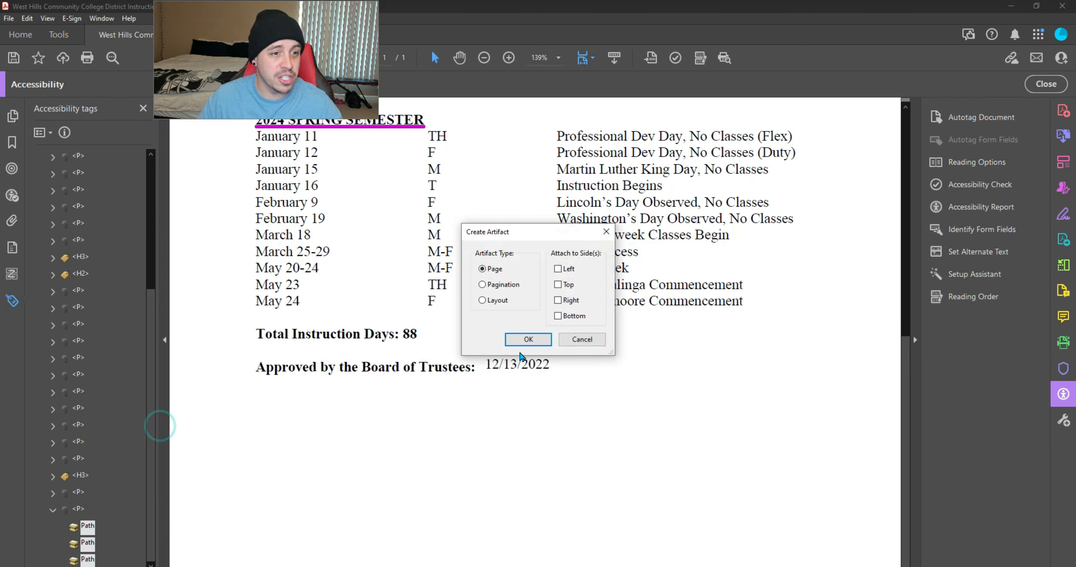
left_click(527, 339)
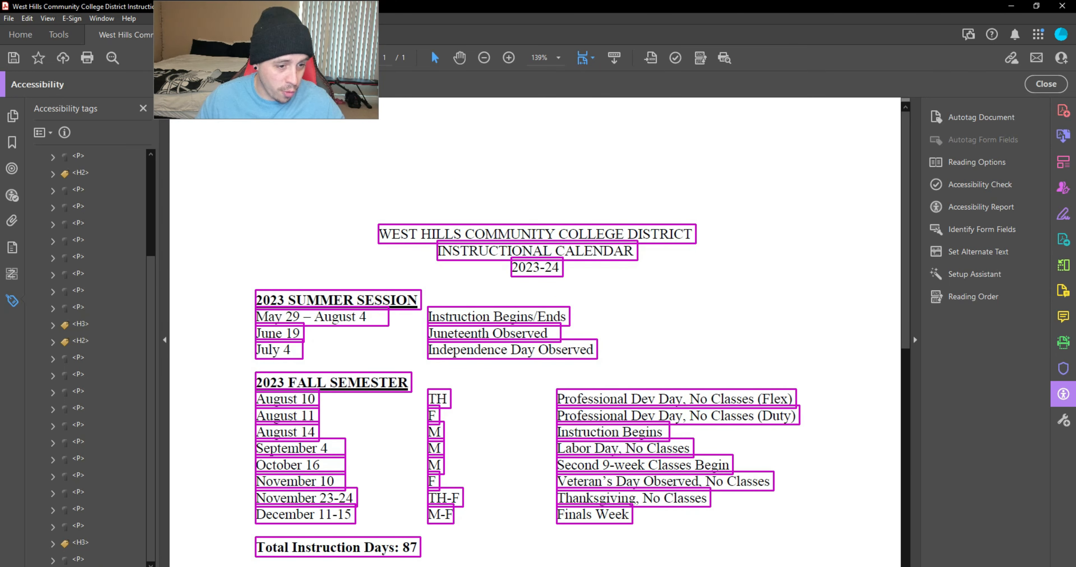
Switch to PAC 2021 and examine the untagged text errors under Content in the detailed report
left_click(480, 566)
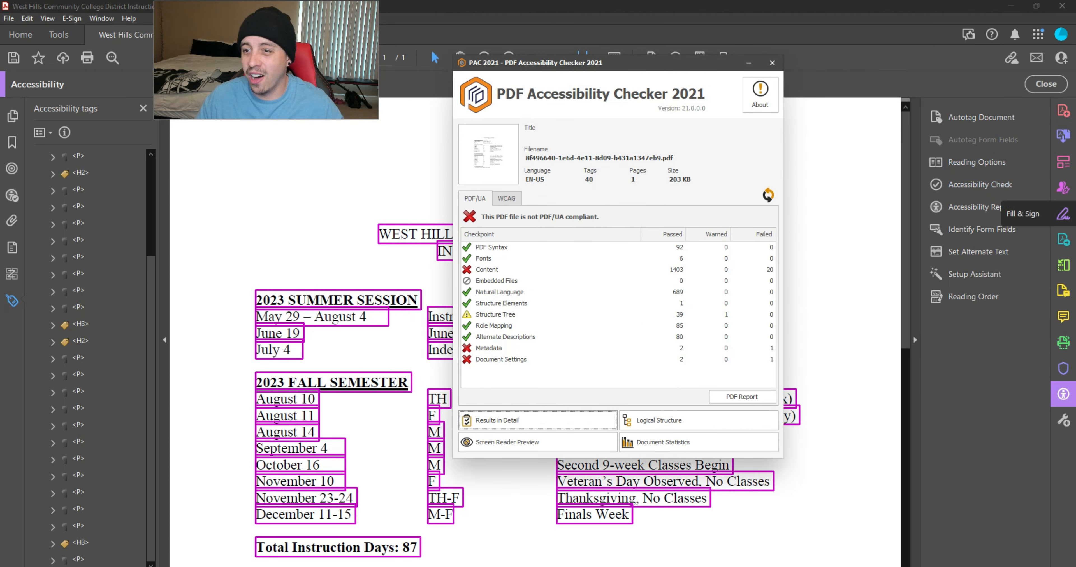
left_click_drag(1075, 209, 498, 153)
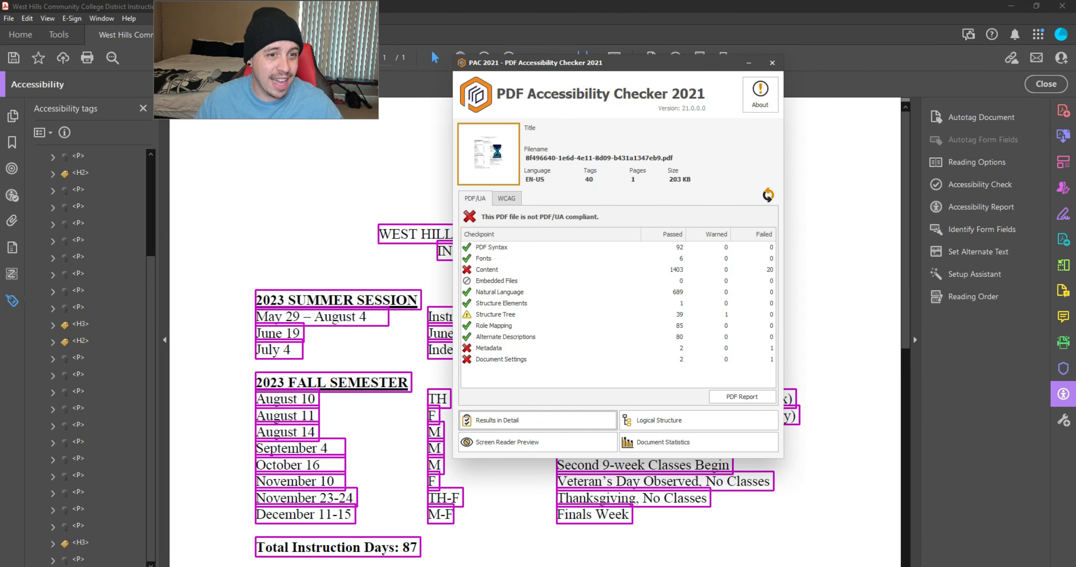
left_click(486, 269)
left_click(542, 434)
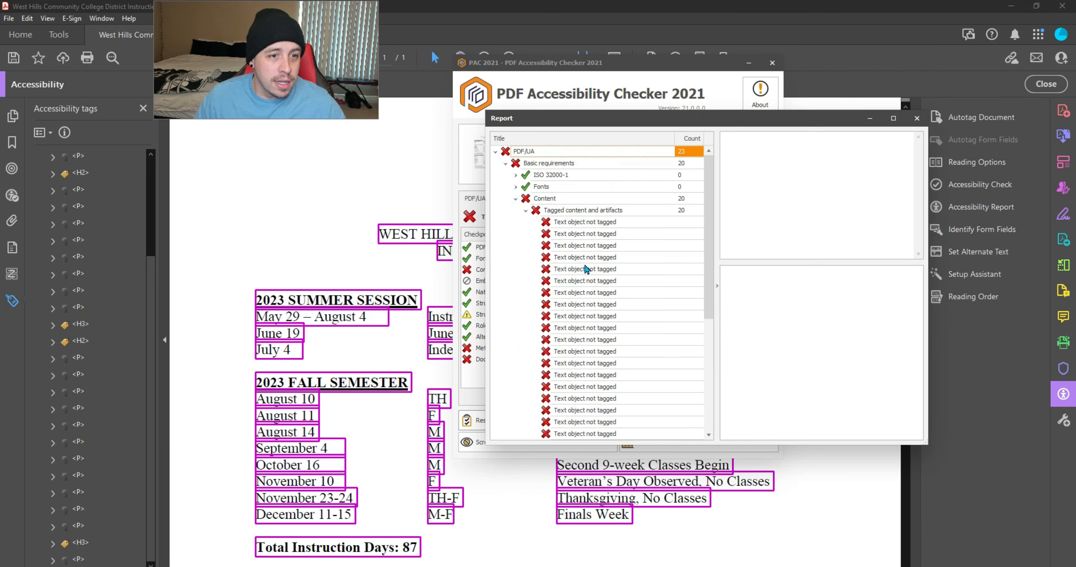
left_click(576, 222)
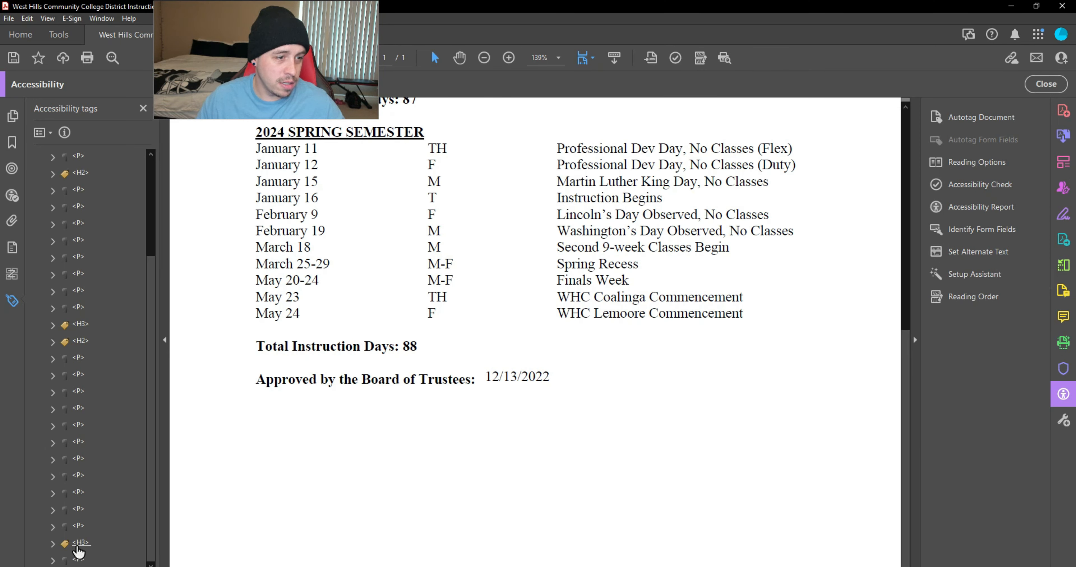
Change the "Total Instruction Days: 88" and "Approved by the Board of Trustees" content in the last H3 and P tags to artifacts
left_click(77, 547)
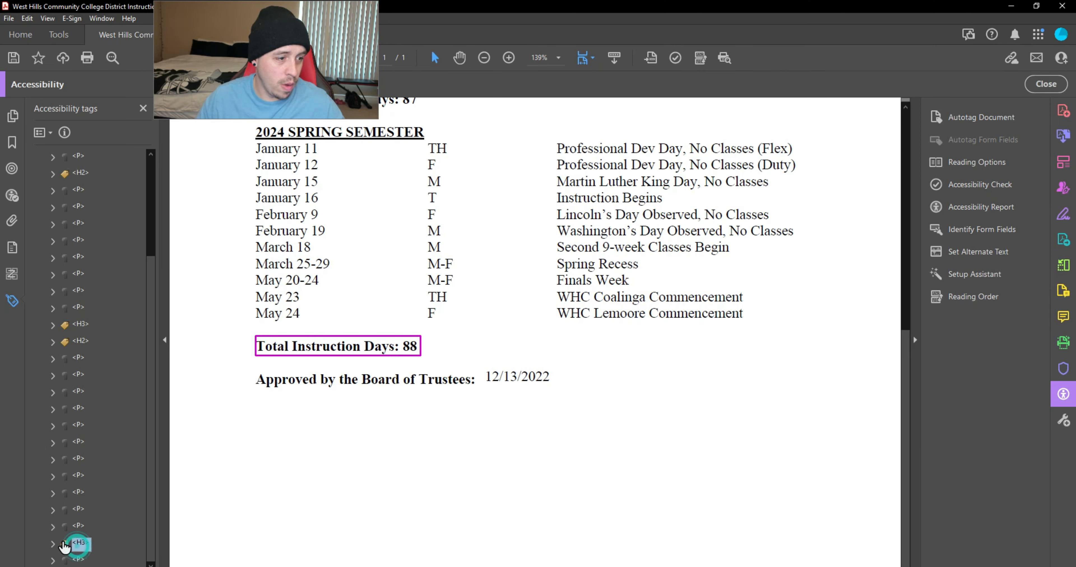
left_click(52, 546)
left_click(91, 541)
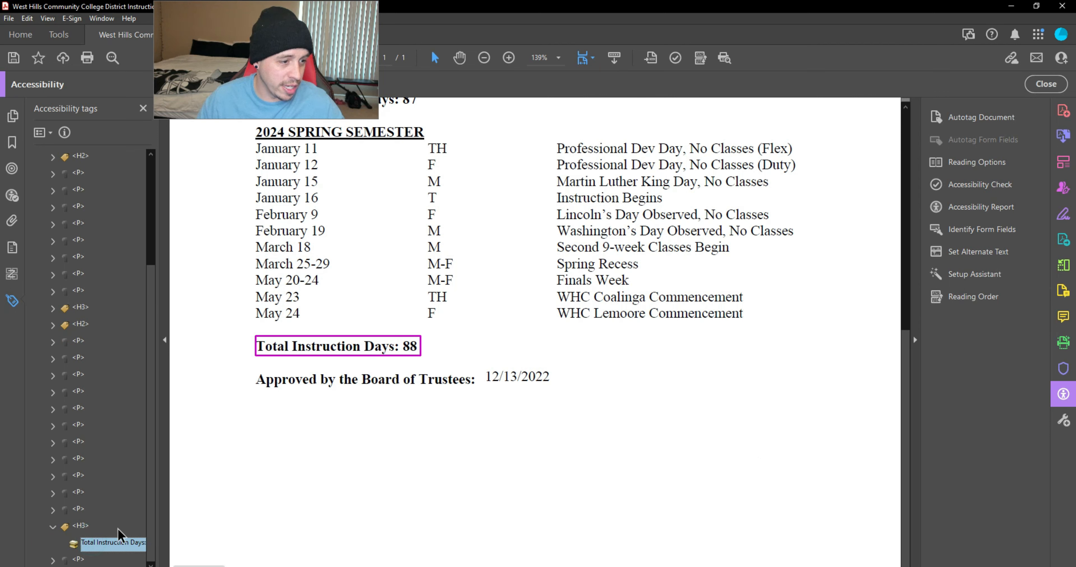
left_click(411, 414)
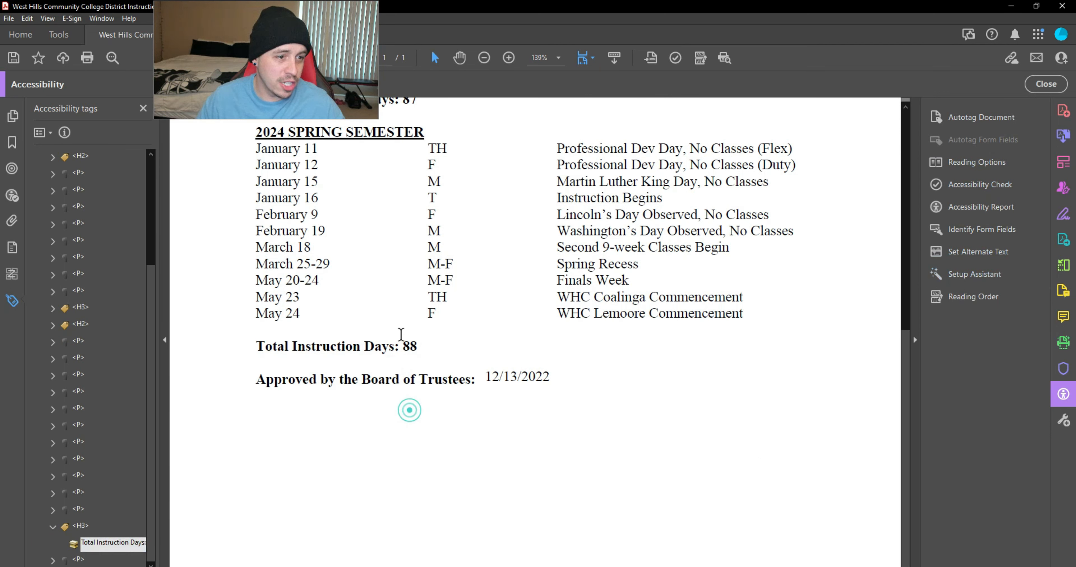
left_click(80, 526)
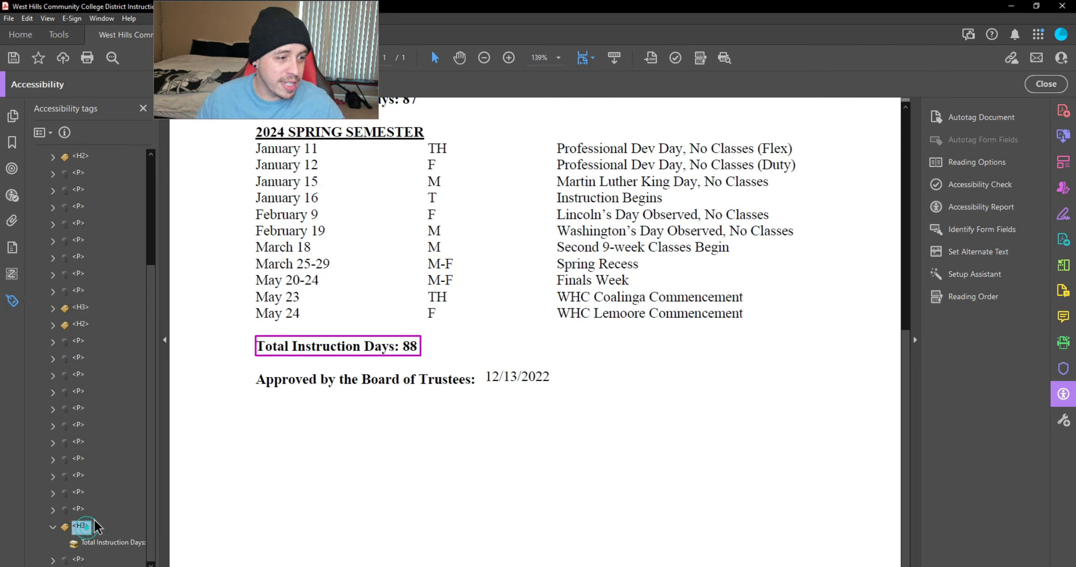
left_click(420, 347)
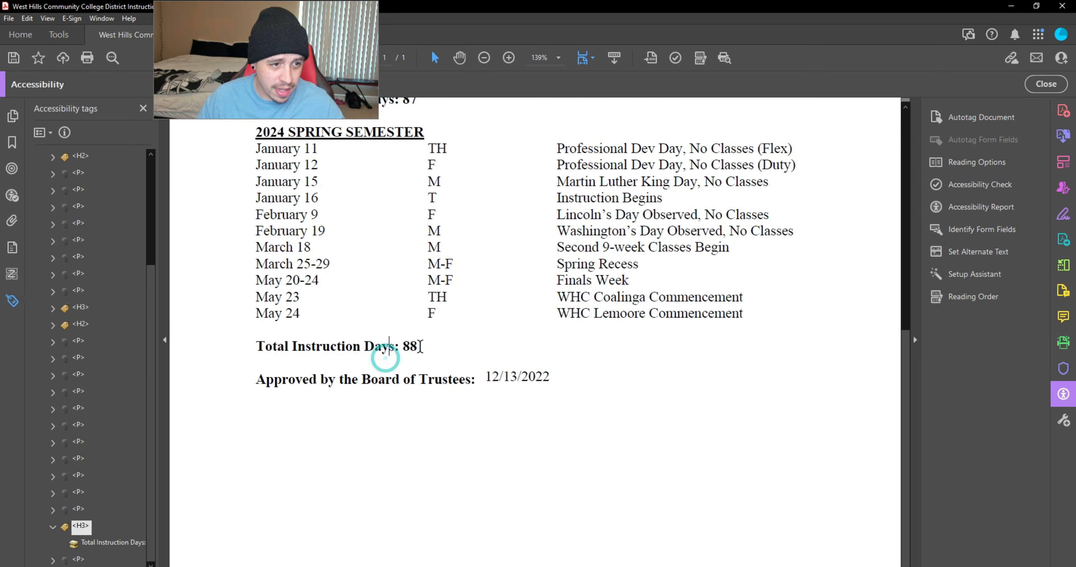
left_click(52, 560)
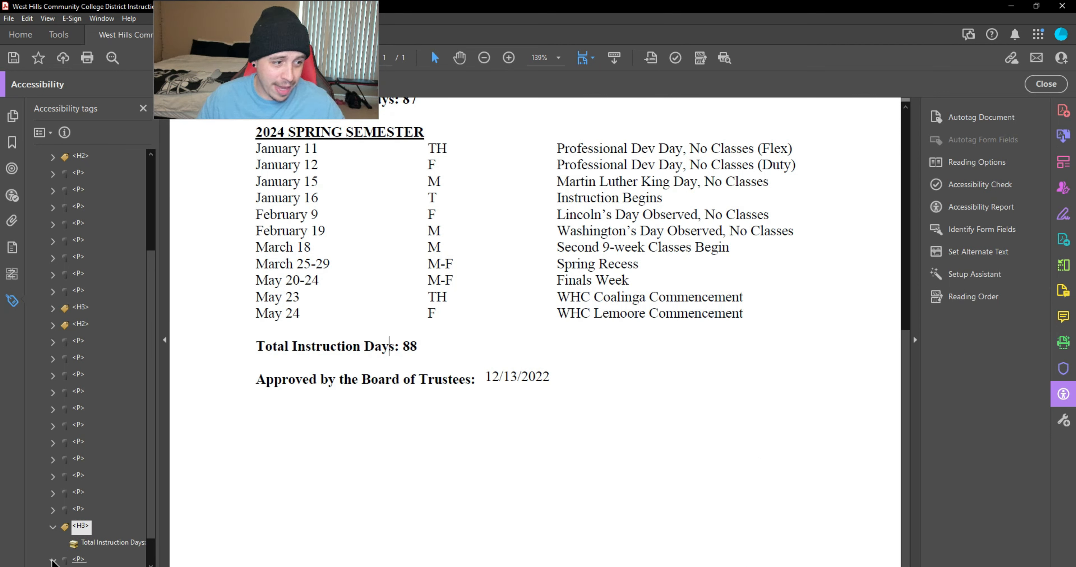
left_click(110, 528)
left_click(119, 561, "ctrl")
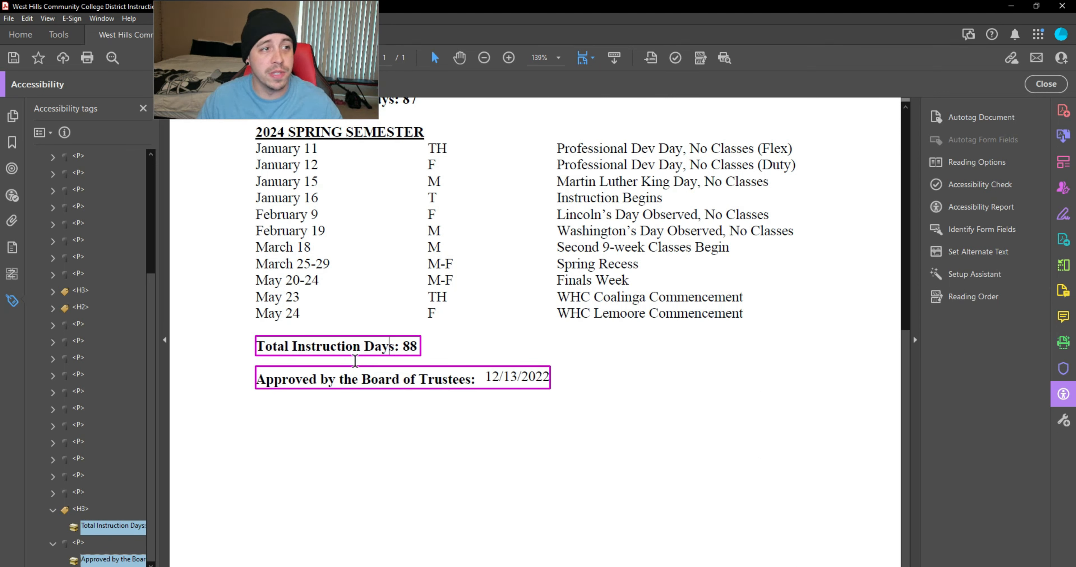
right_click(110, 528)
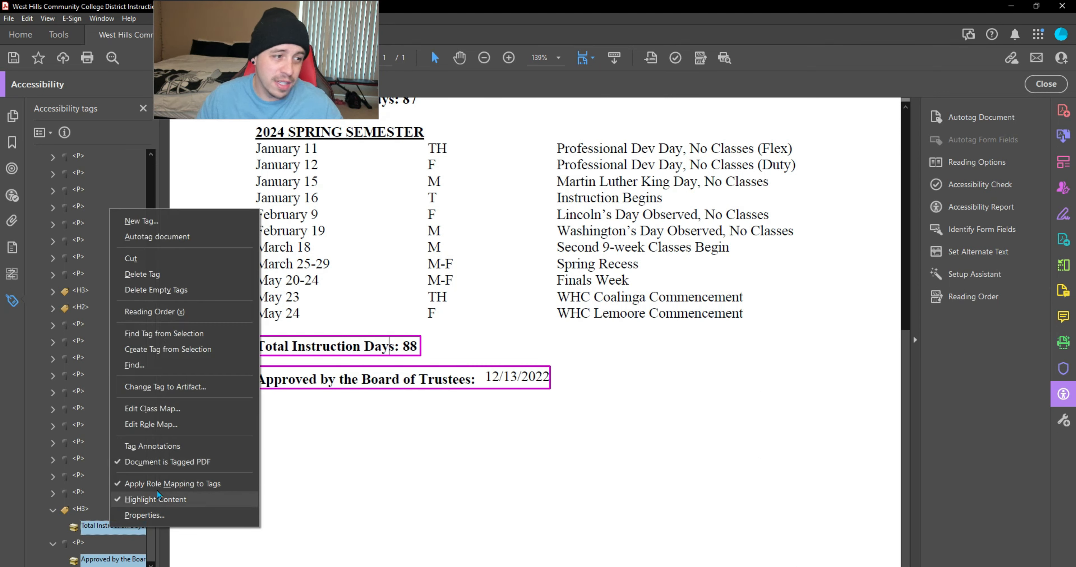
left_click(165, 387)
key("Return")
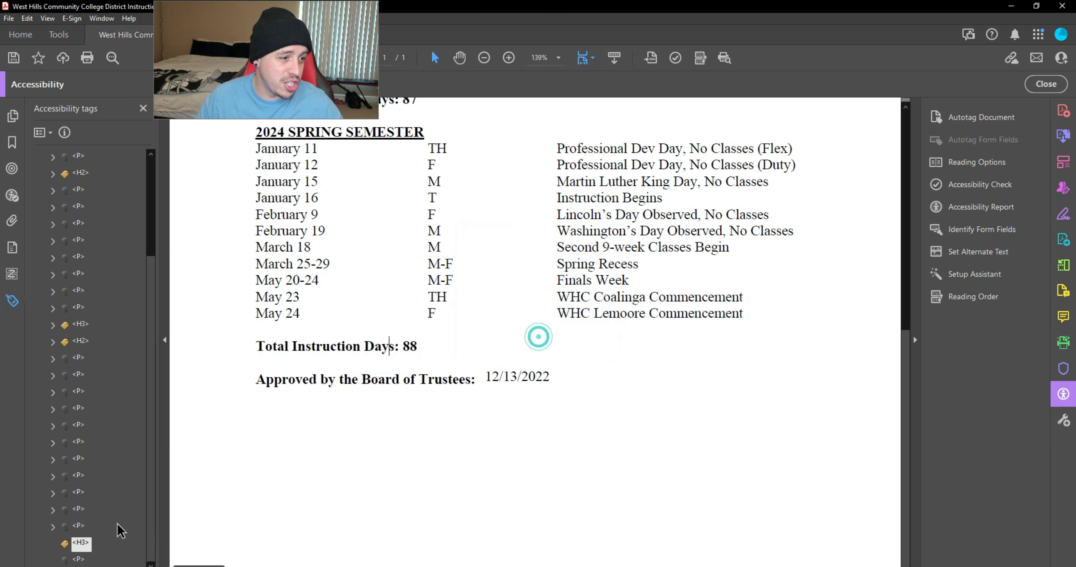
Tag the text "Total Instruction Days: 88" into the empty H3 tag using Create Tag from Selection
left_click(79, 527)
left_click(85, 544)
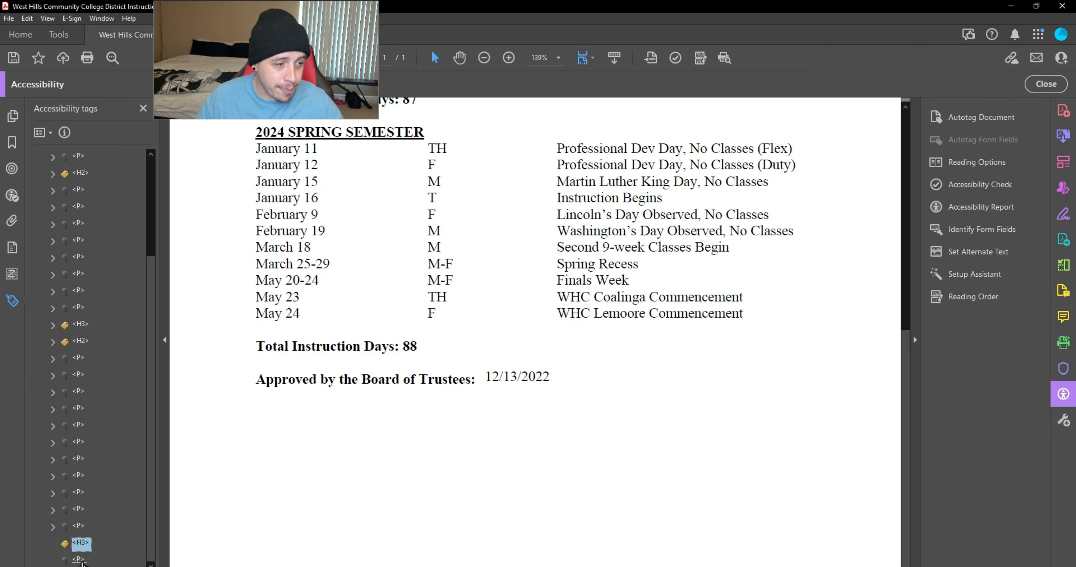
left_click(80, 561)
left_click(83, 545)
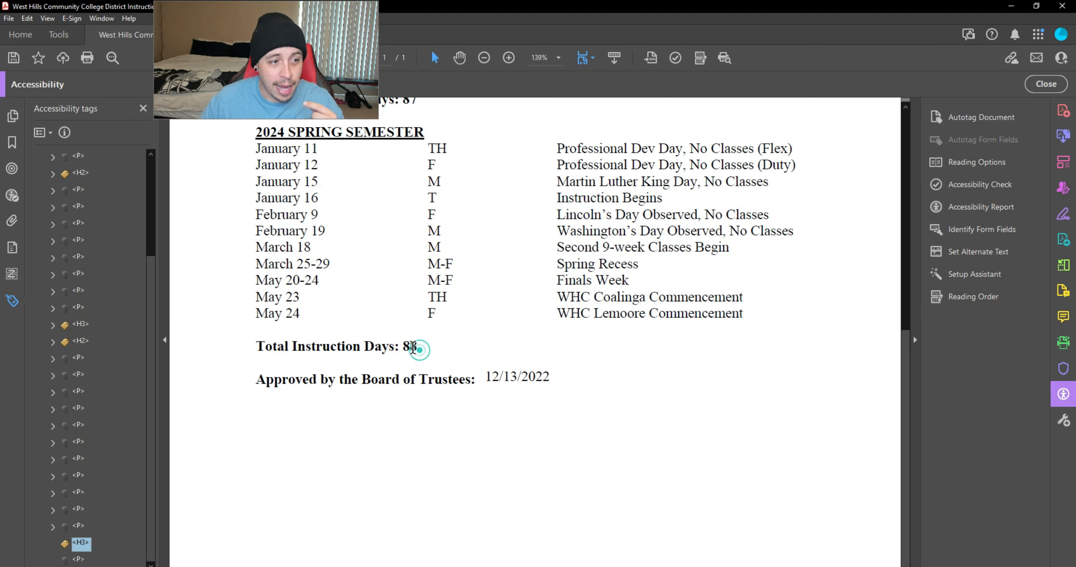
left_click_drag(413, 348, 276, 361)
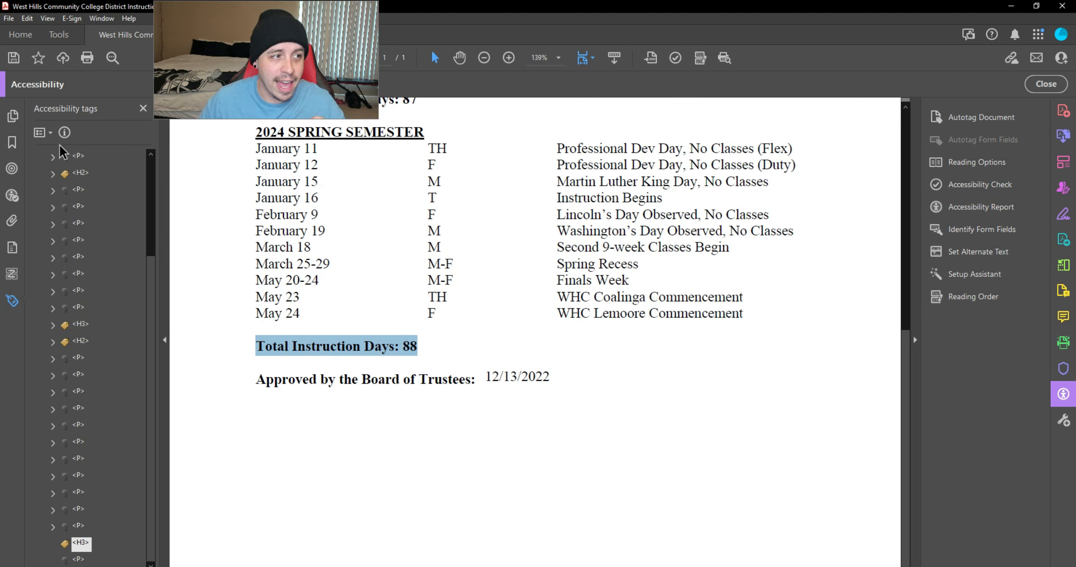
left_click(47, 136)
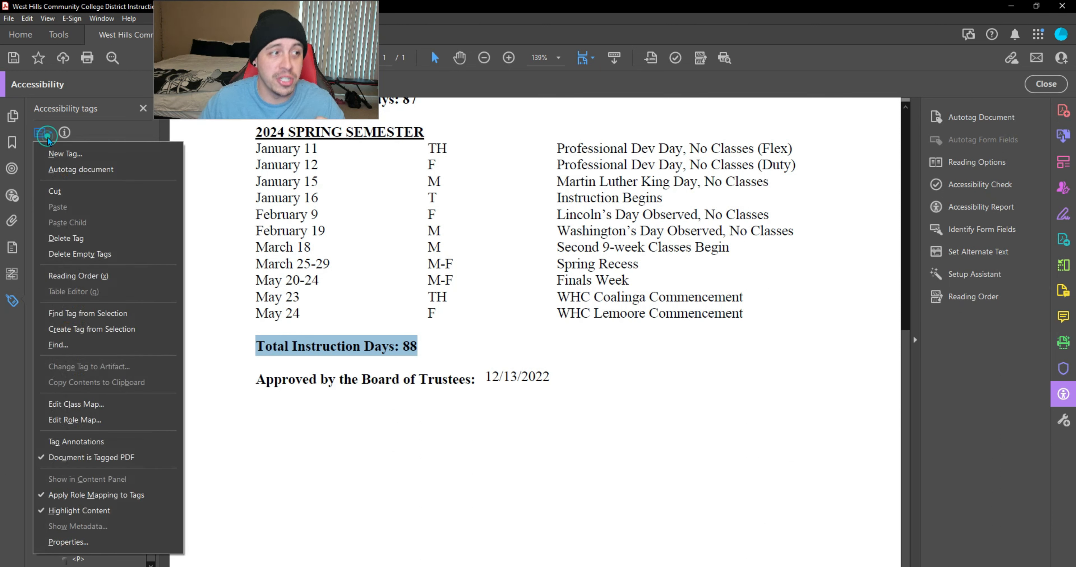
left_click(124, 329)
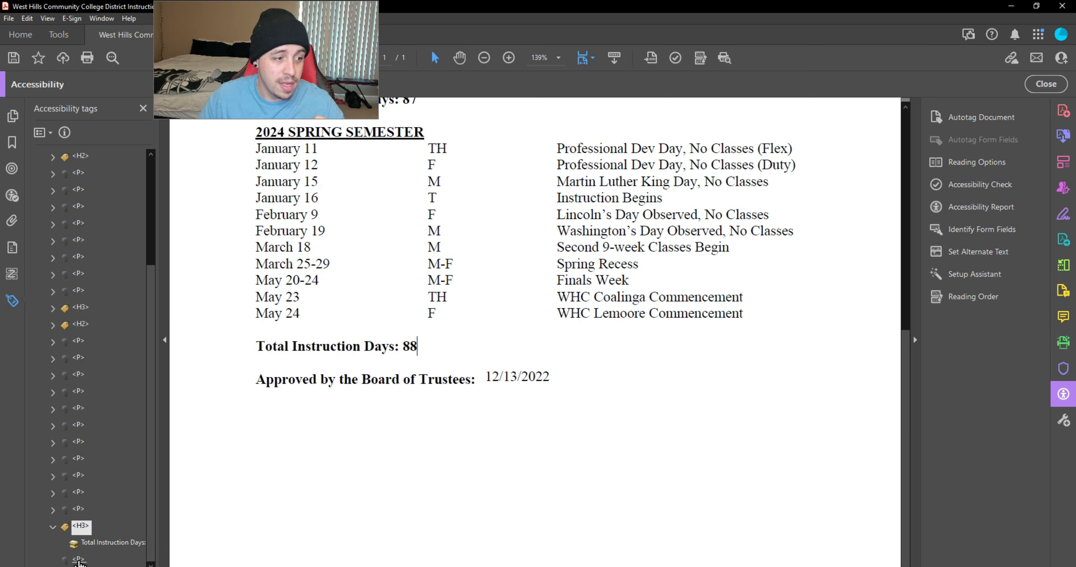
Tag the "Approved by the Board of Trustees: 12/13/2022" line into the empty last paragraph tag from the text selection
left_click_drag(549, 378, 242, 382)
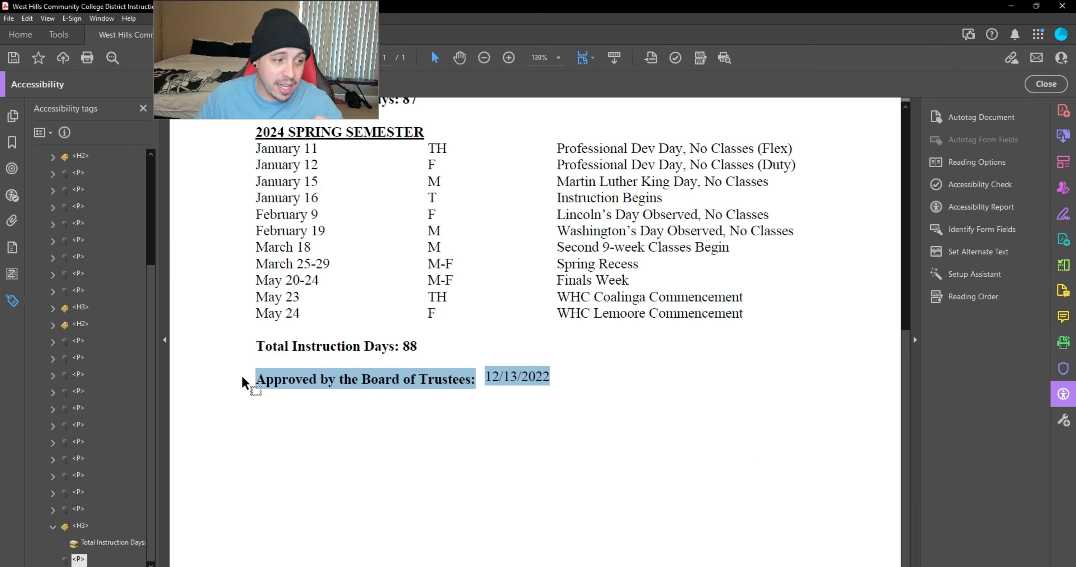
left_click(50, 133)
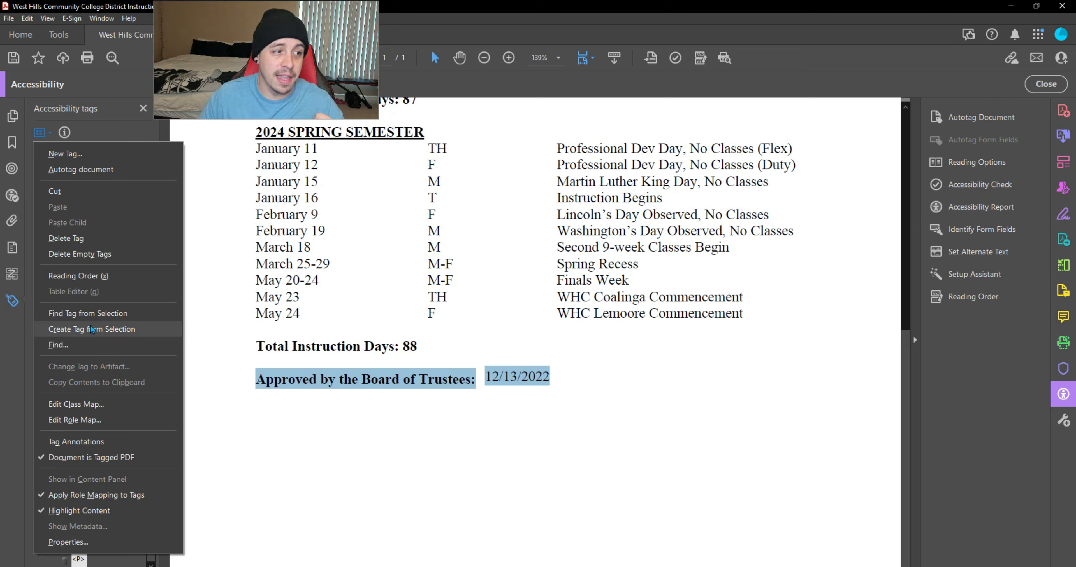
left_click(95, 332)
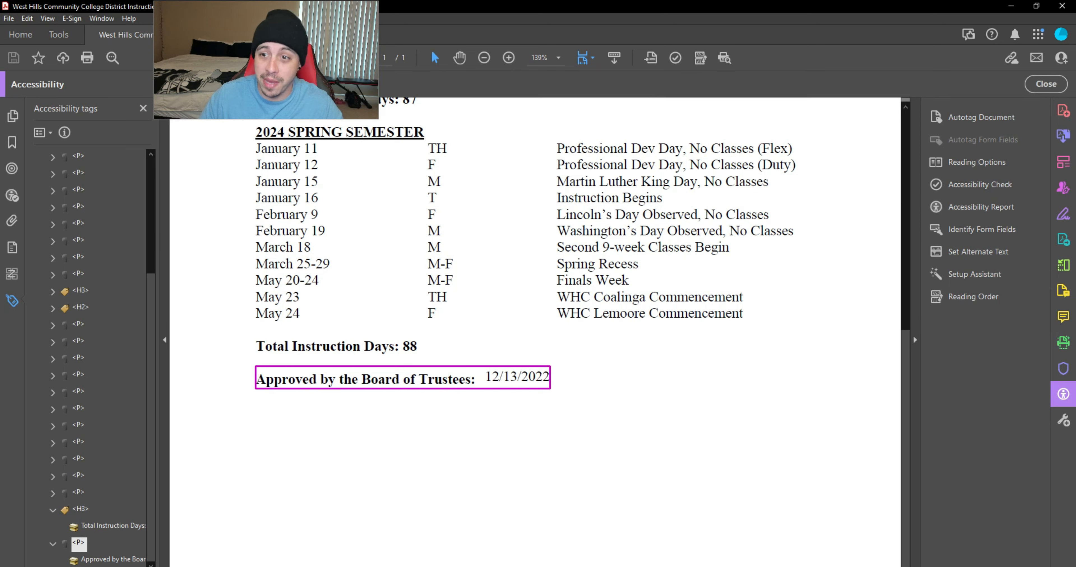
Switch to PAC 2021, examine the Metadata failure down to its PDF/UA identifier entry in the detailed report, and return to Acrobat
key("alt+Tab")
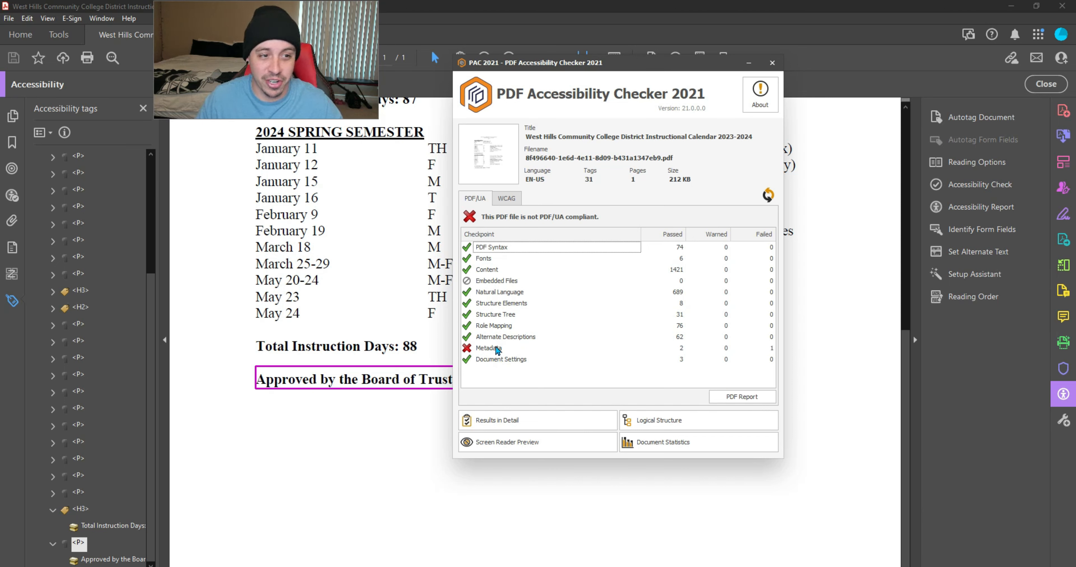
left_click(497, 350)
left_click(529, 423)
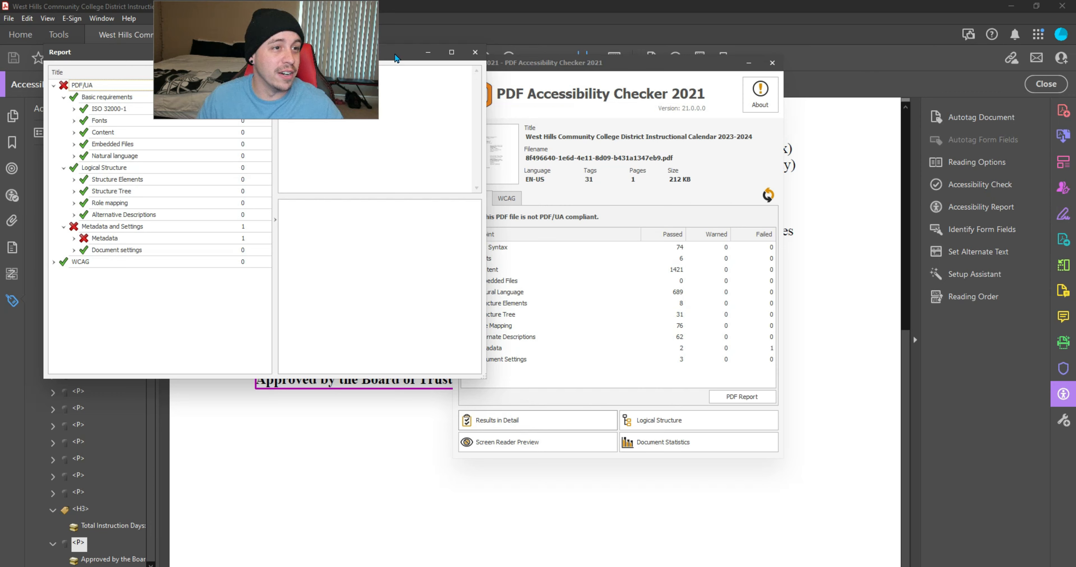
left_click_drag(397, 58, 764, 72)
left_click(443, 253)
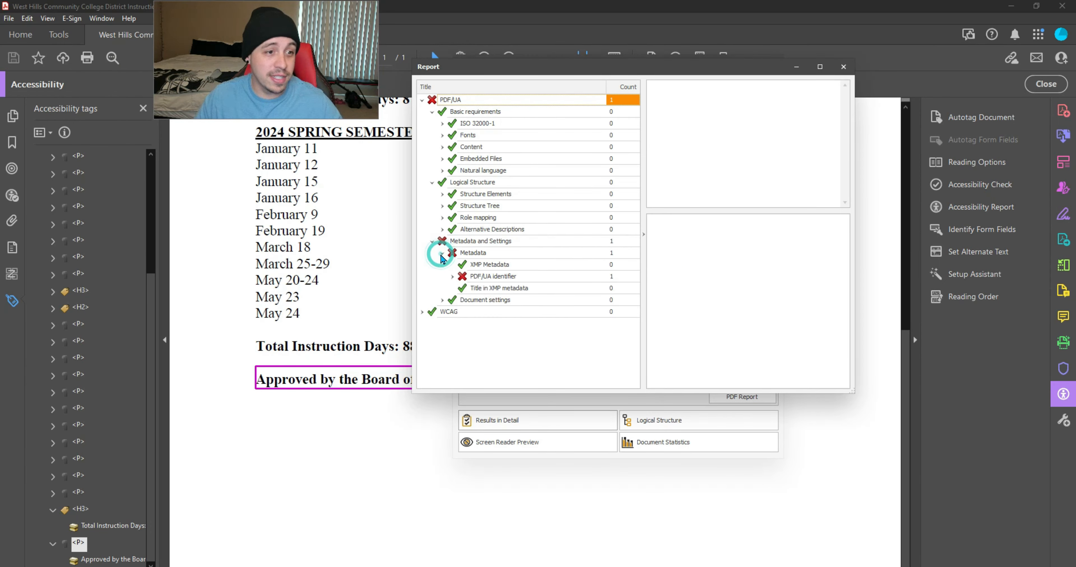
left_click(452, 277)
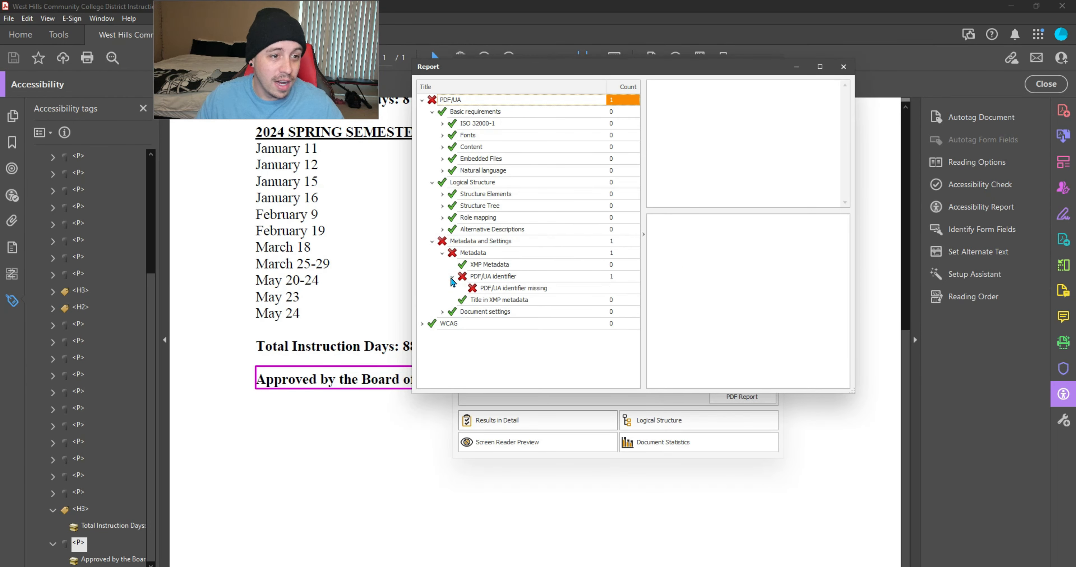
left_click(507, 289)
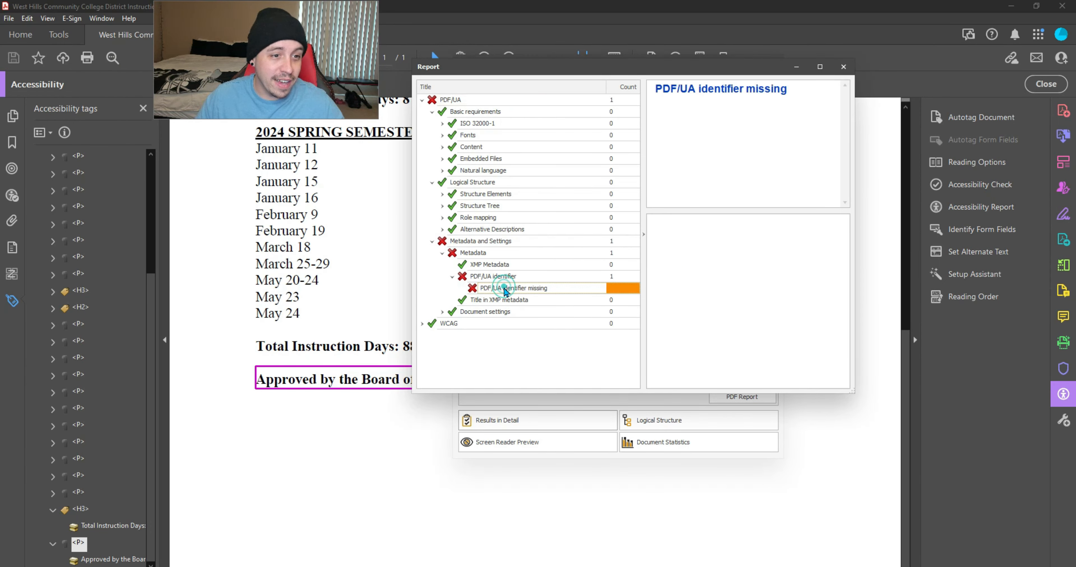
left_click(868, 6)
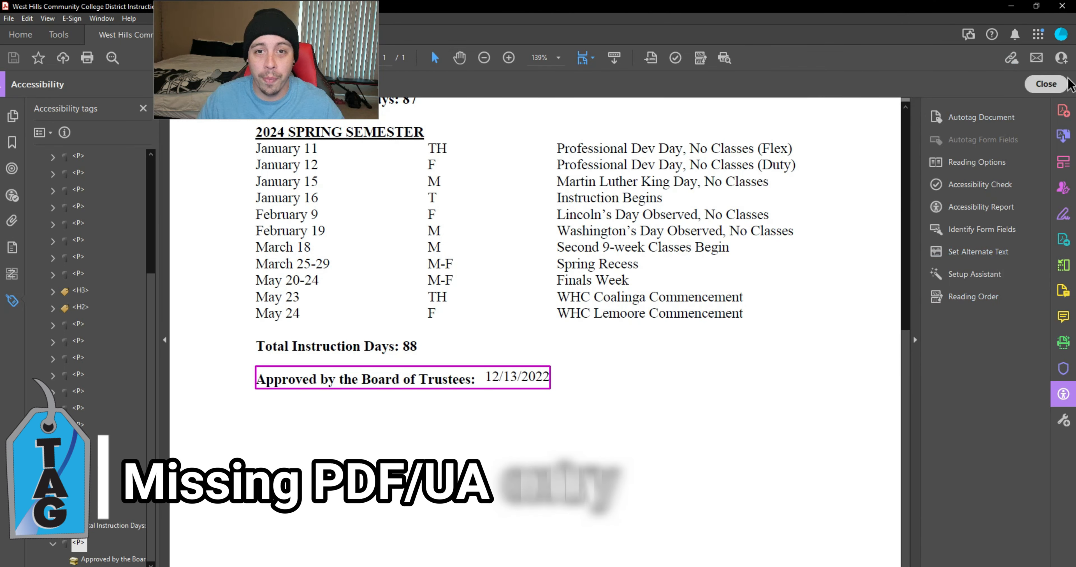
Close the Accessibility tool and add Print Production to the tool shortcuts
left_click(1051, 84)
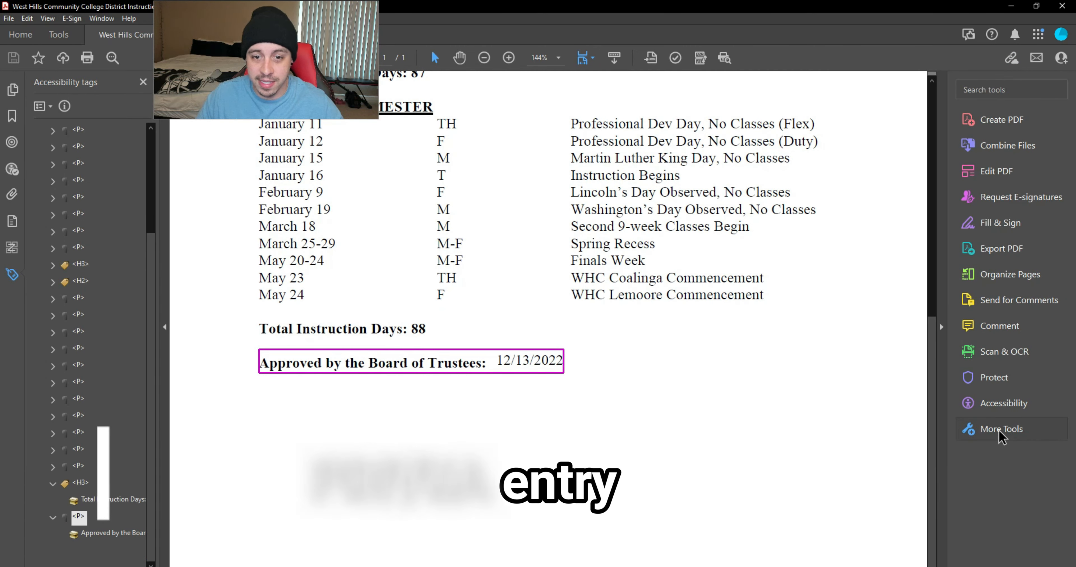
left_click(1013, 434)
scroll(582, 500, "down", 5)
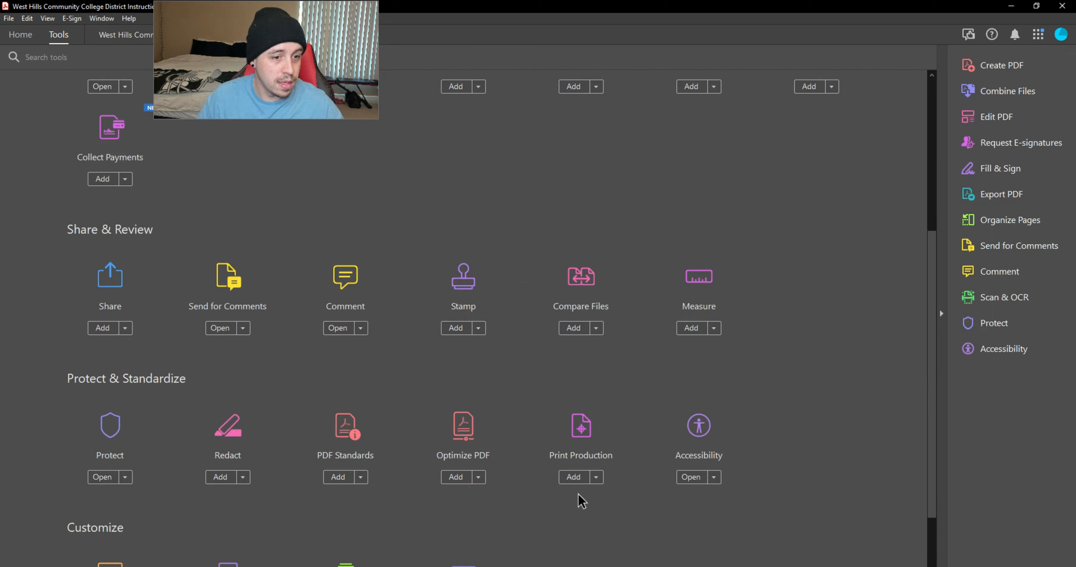
left_click(573, 478)
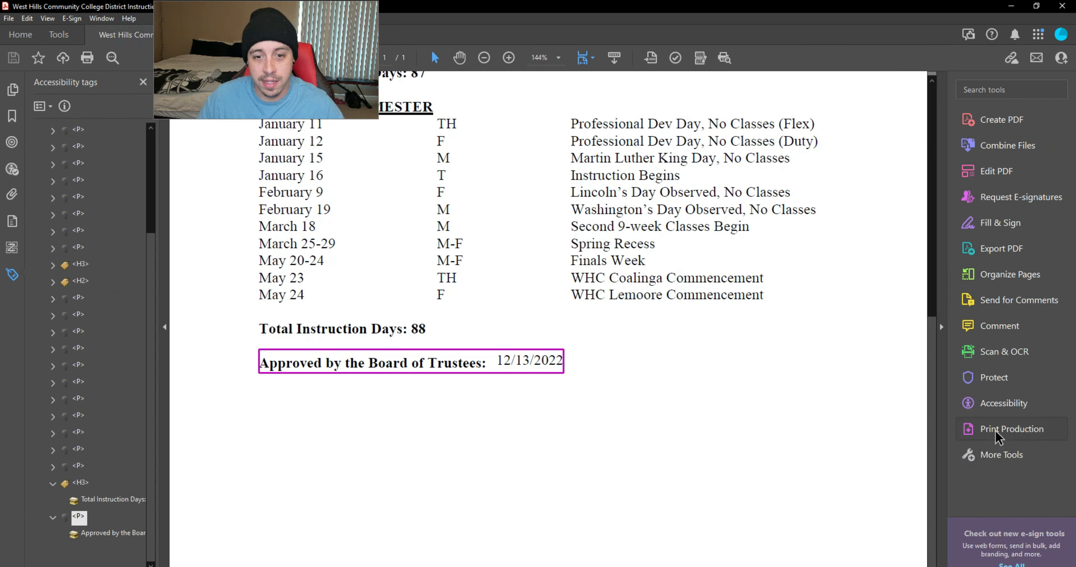
Open Preflight in Print Production, search the single fixups for "ua", and run the Set PDF/UA-1 entry fixup
left_click(996, 434)
left_click(978, 140)
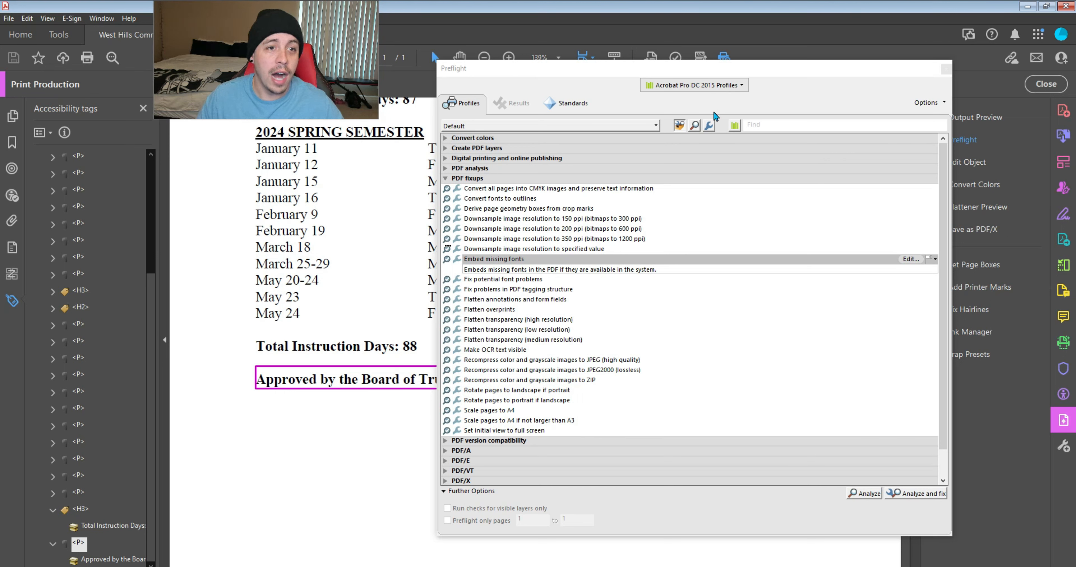
left_click(710, 126)
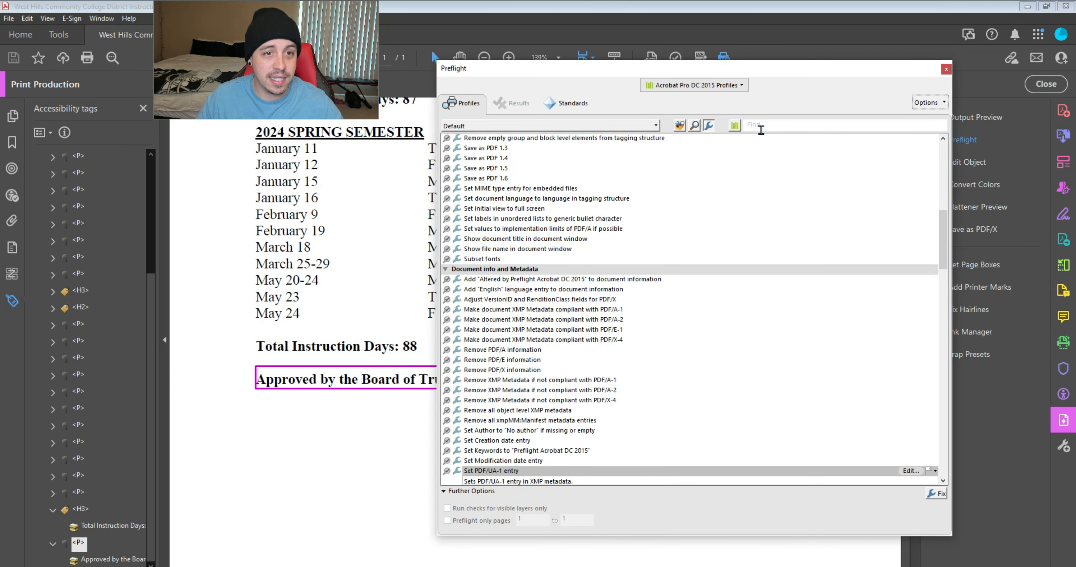
type("ua")
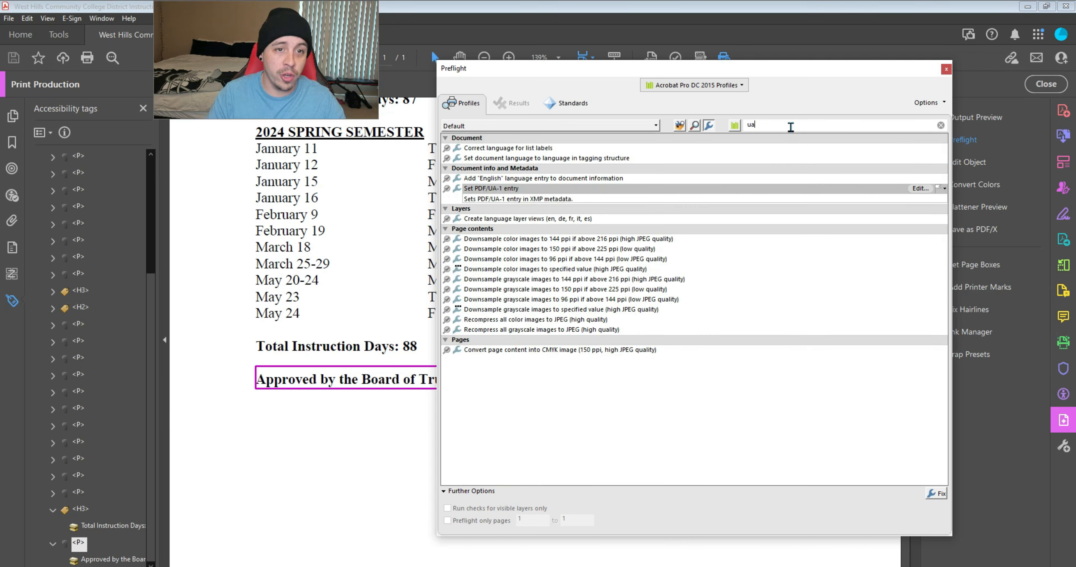
left_click(473, 192)
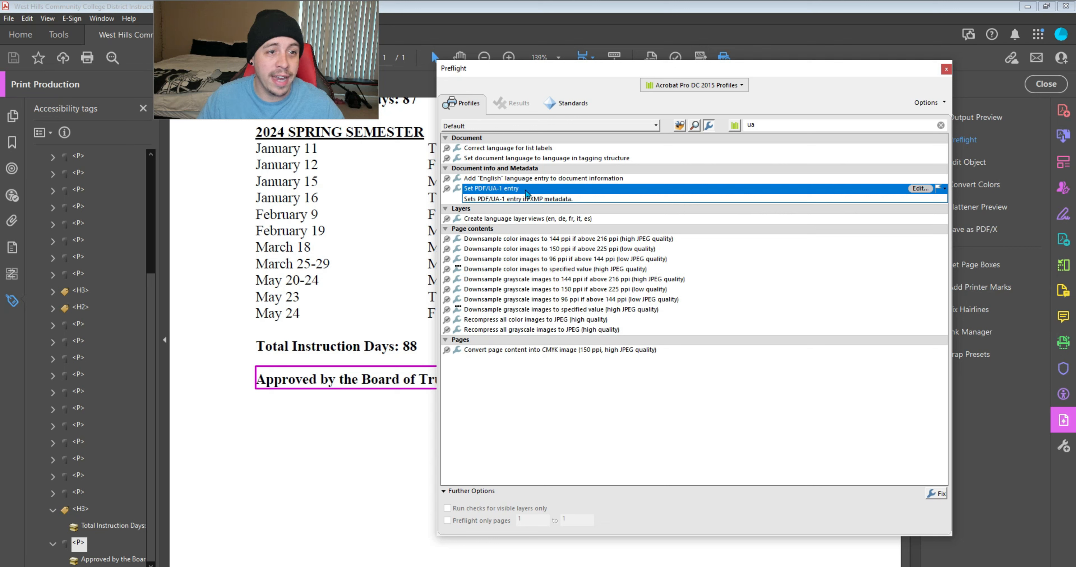
left_click(942, 495)
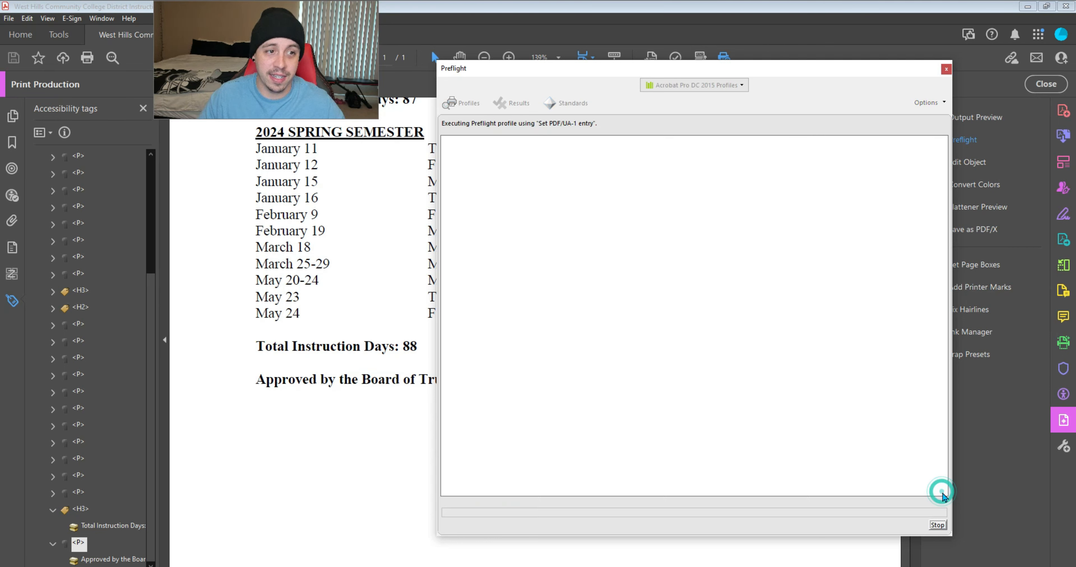
Save the fixed PDF in the Downloads folder as westhillscollegelemoore.pdf
left_click(188, 269)
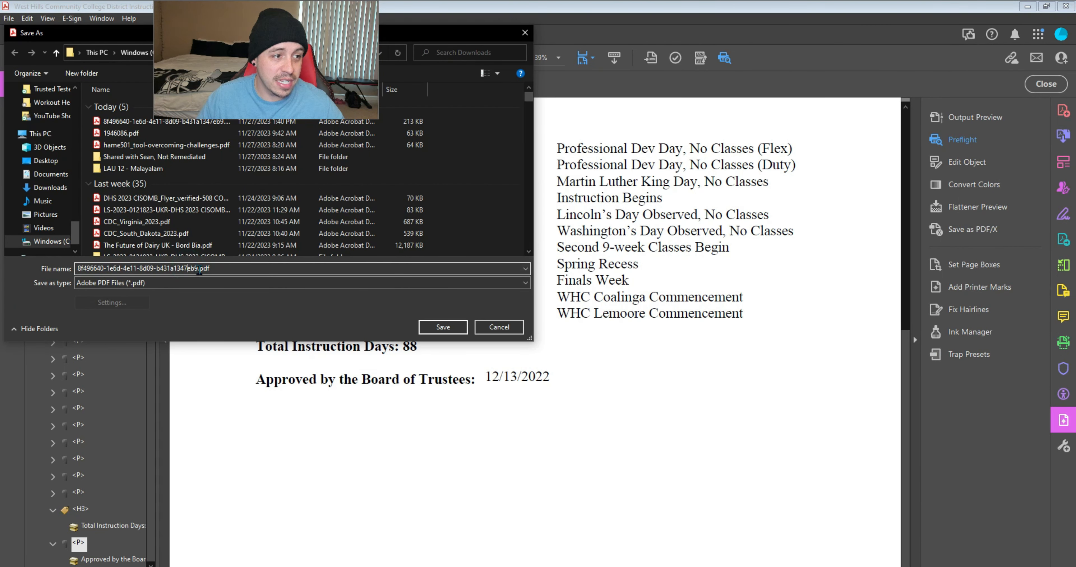
left_click_drag(197, 269, 80, 264)
type("westhillscollegelemoore")
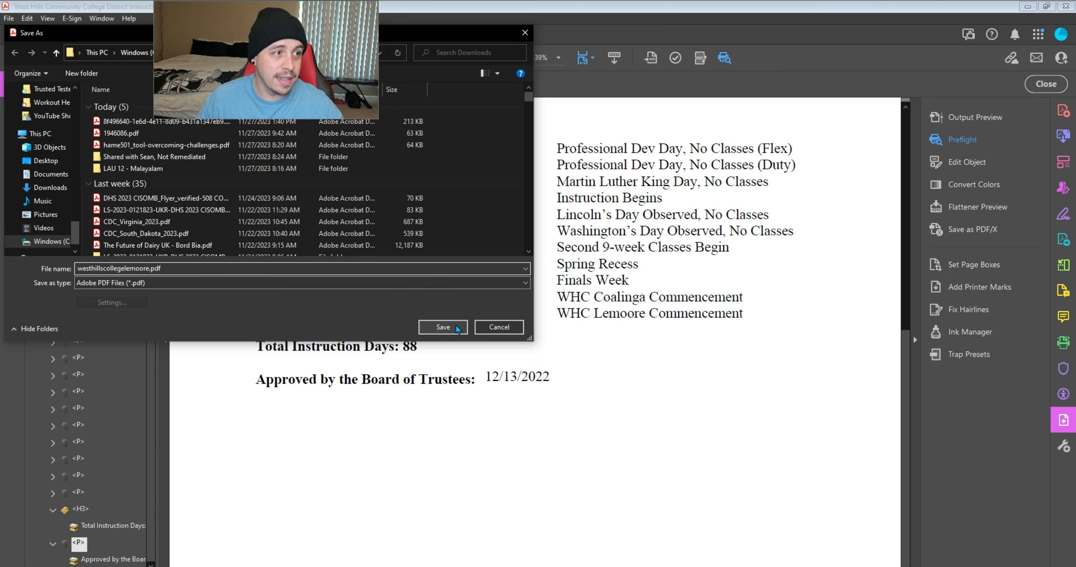
left_click(457, 329)
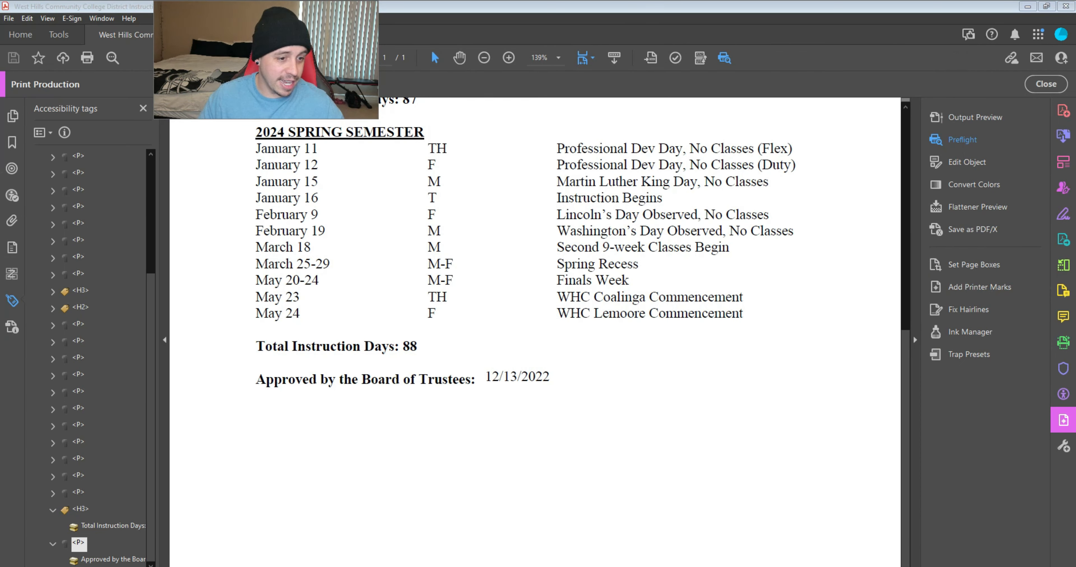
Switch to PAC 2021, check westhillscollegelemoore.pdf, and examine its WCAG results
left_click(843, 67)
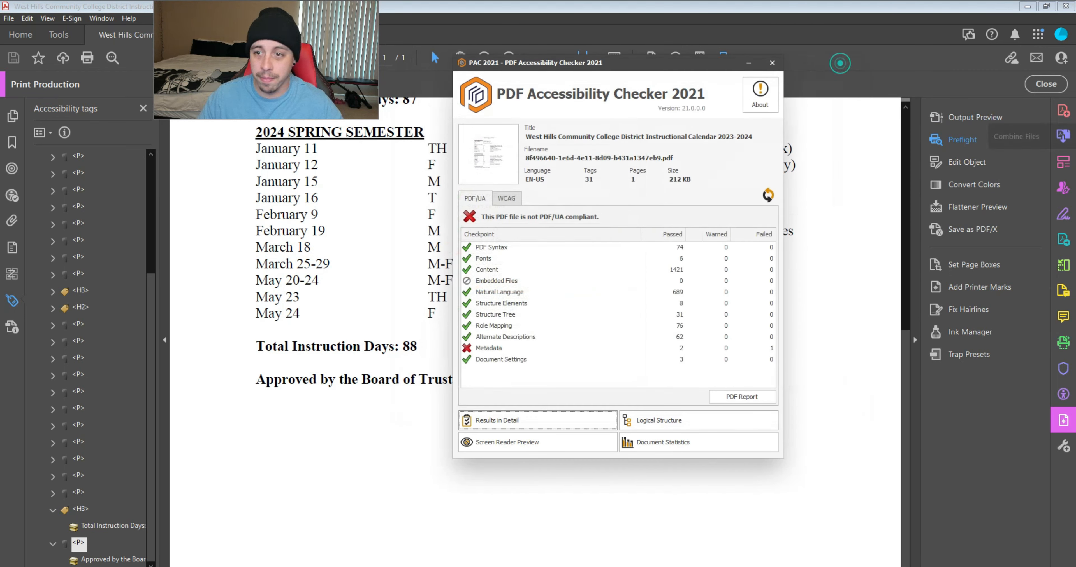
left_click(506, 198)
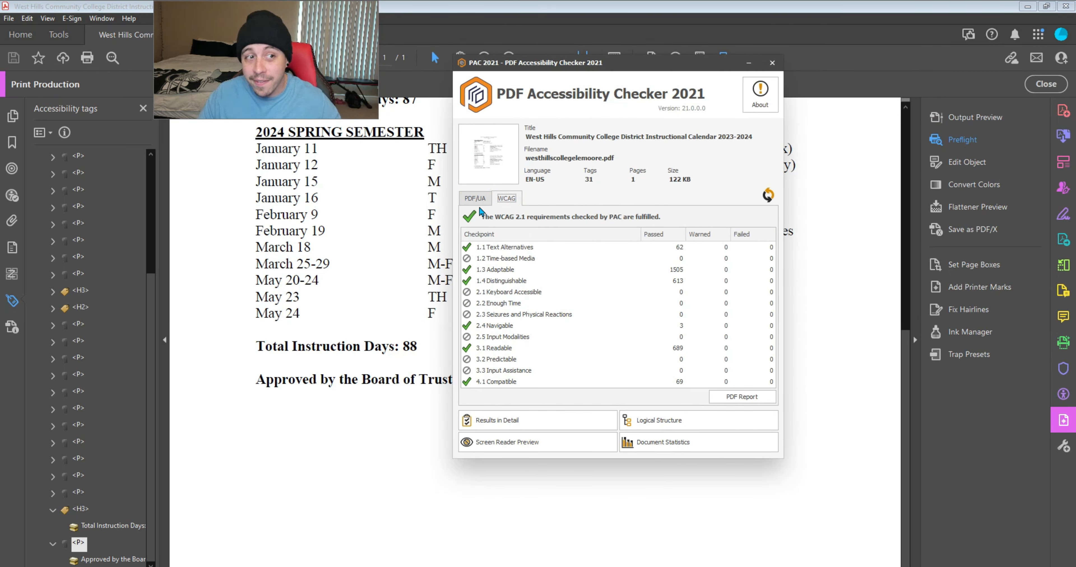